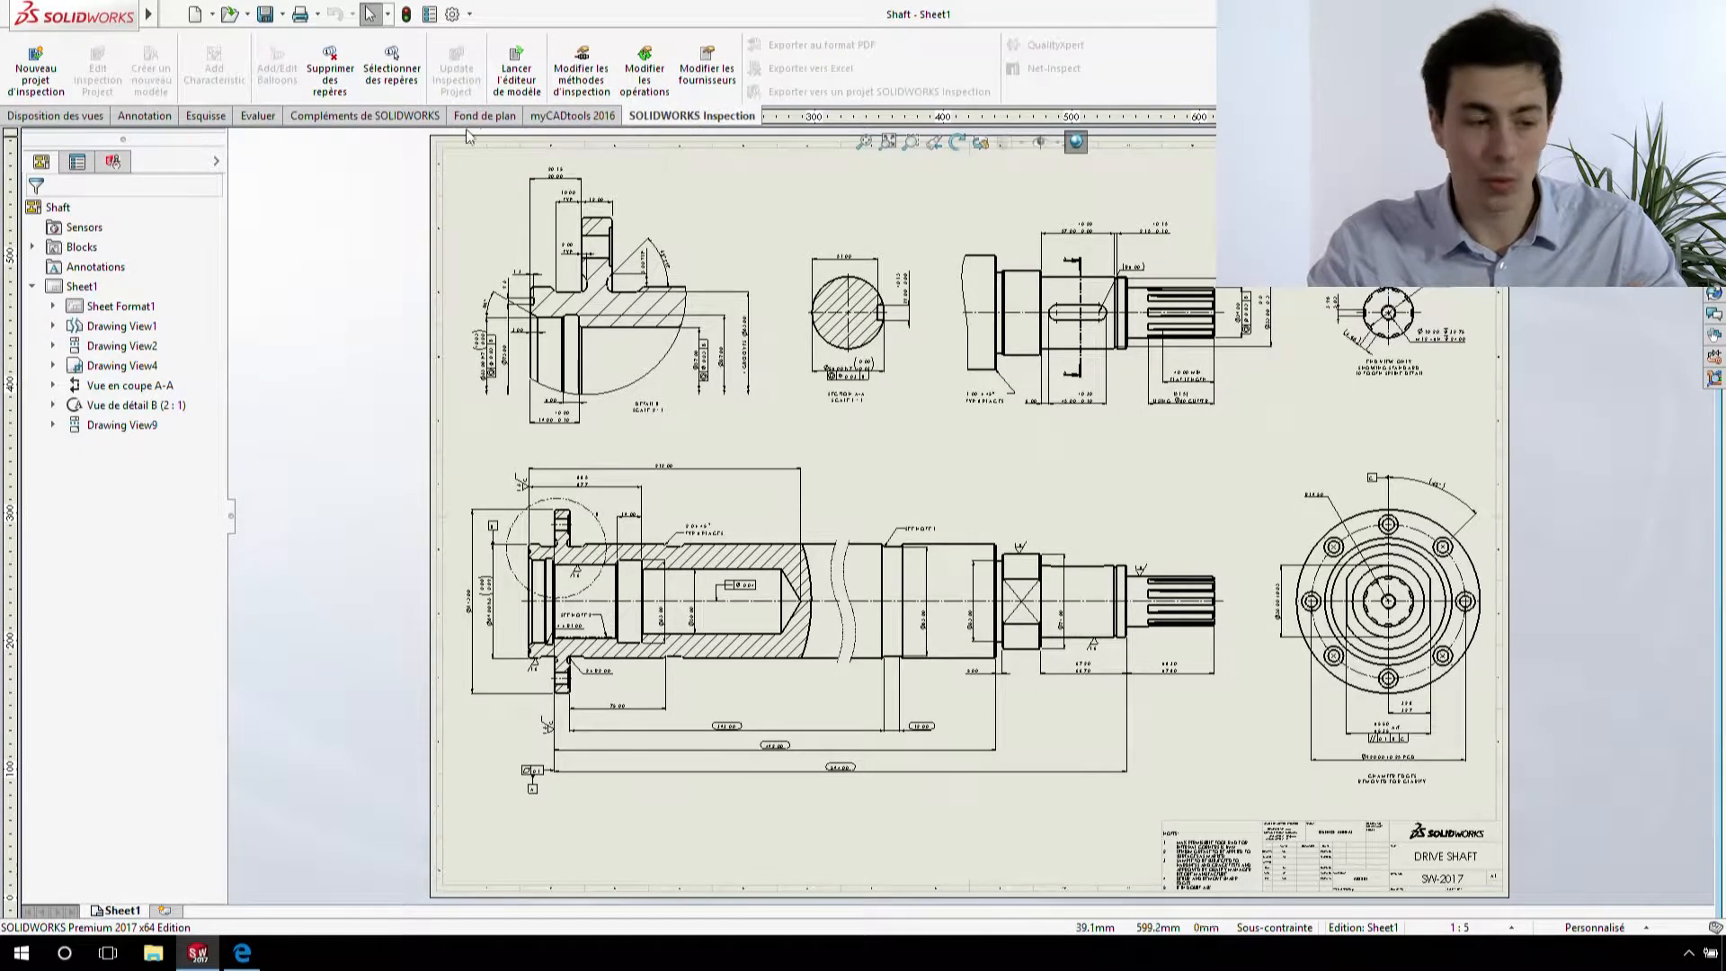
- Start an inspection project from the Default.swidot template and link the part number to the configuration-specific Number property
{"action": "left_click", "coordinate": [33, 88]}
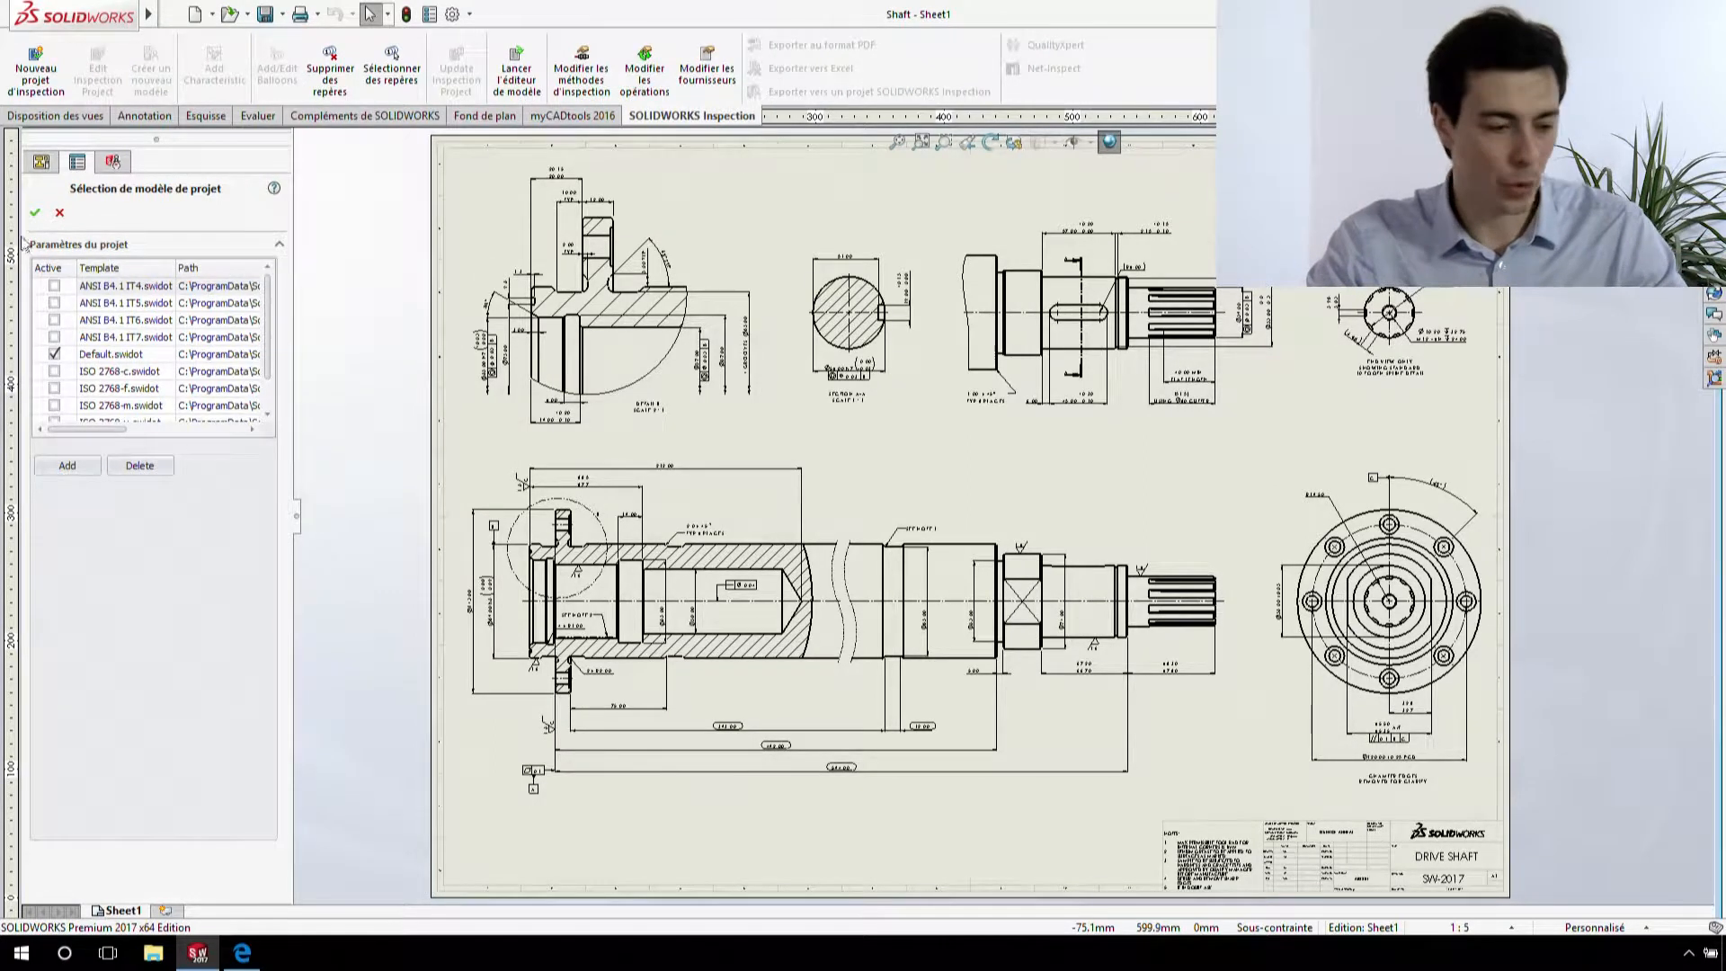
{"action": "left_click", "coordinate": [34, 212]}
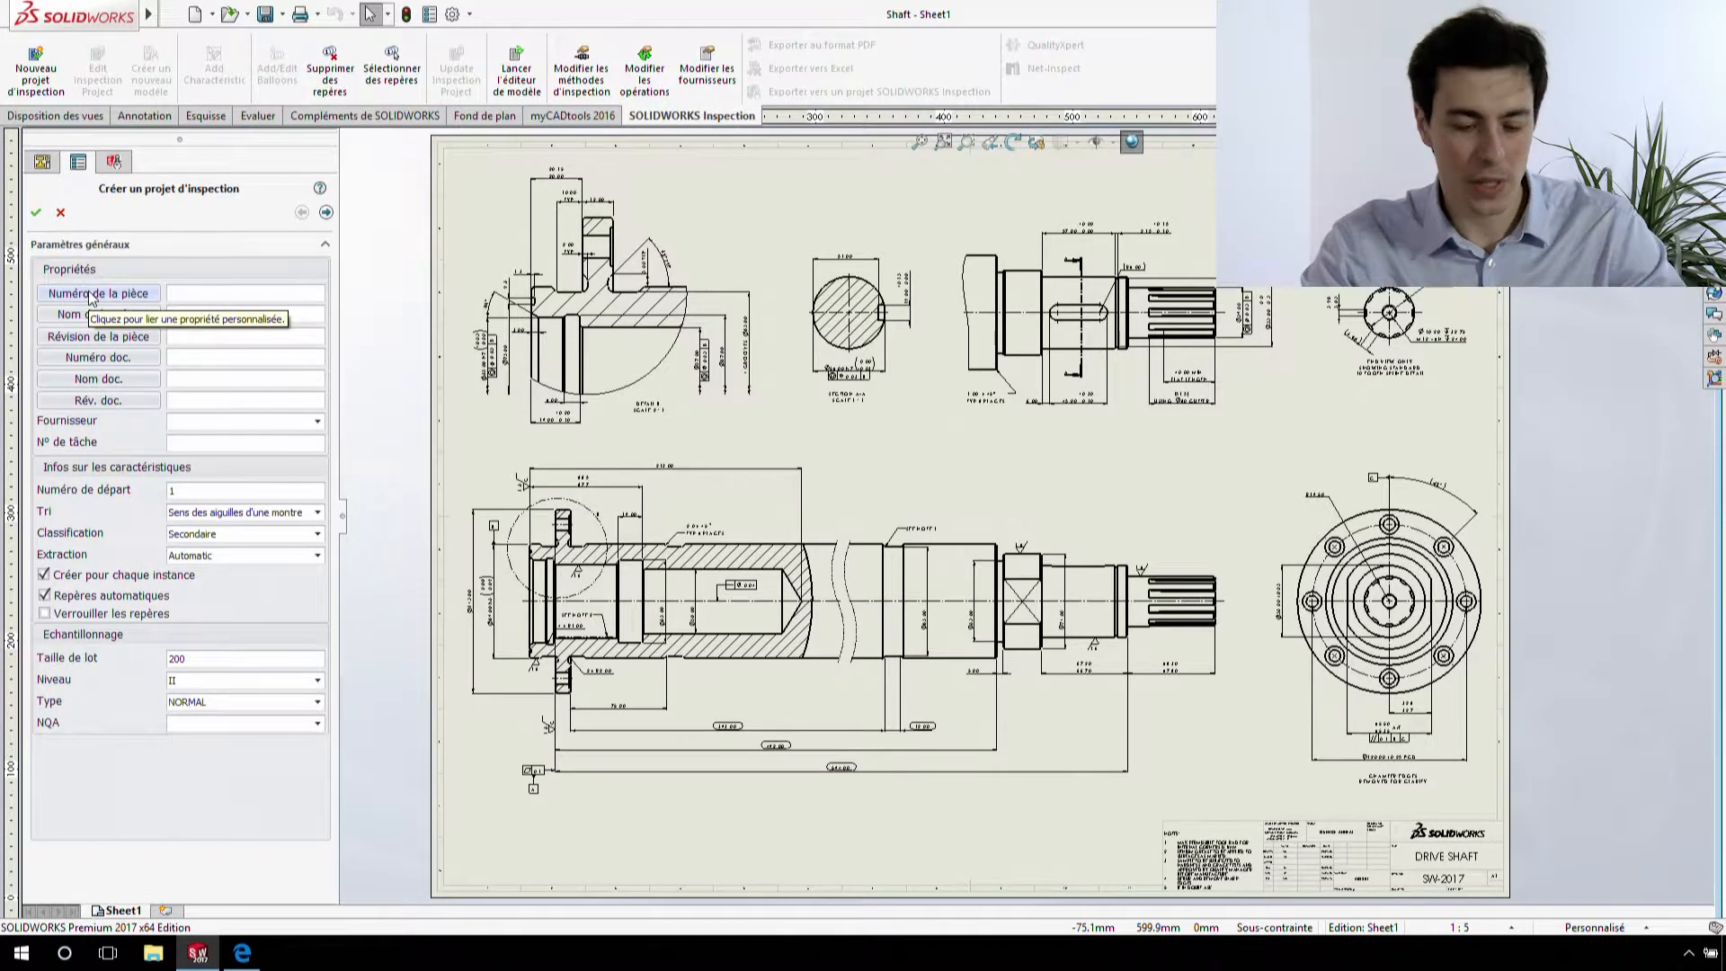
{"action": "left_click", "coordinate": [92, 295]}
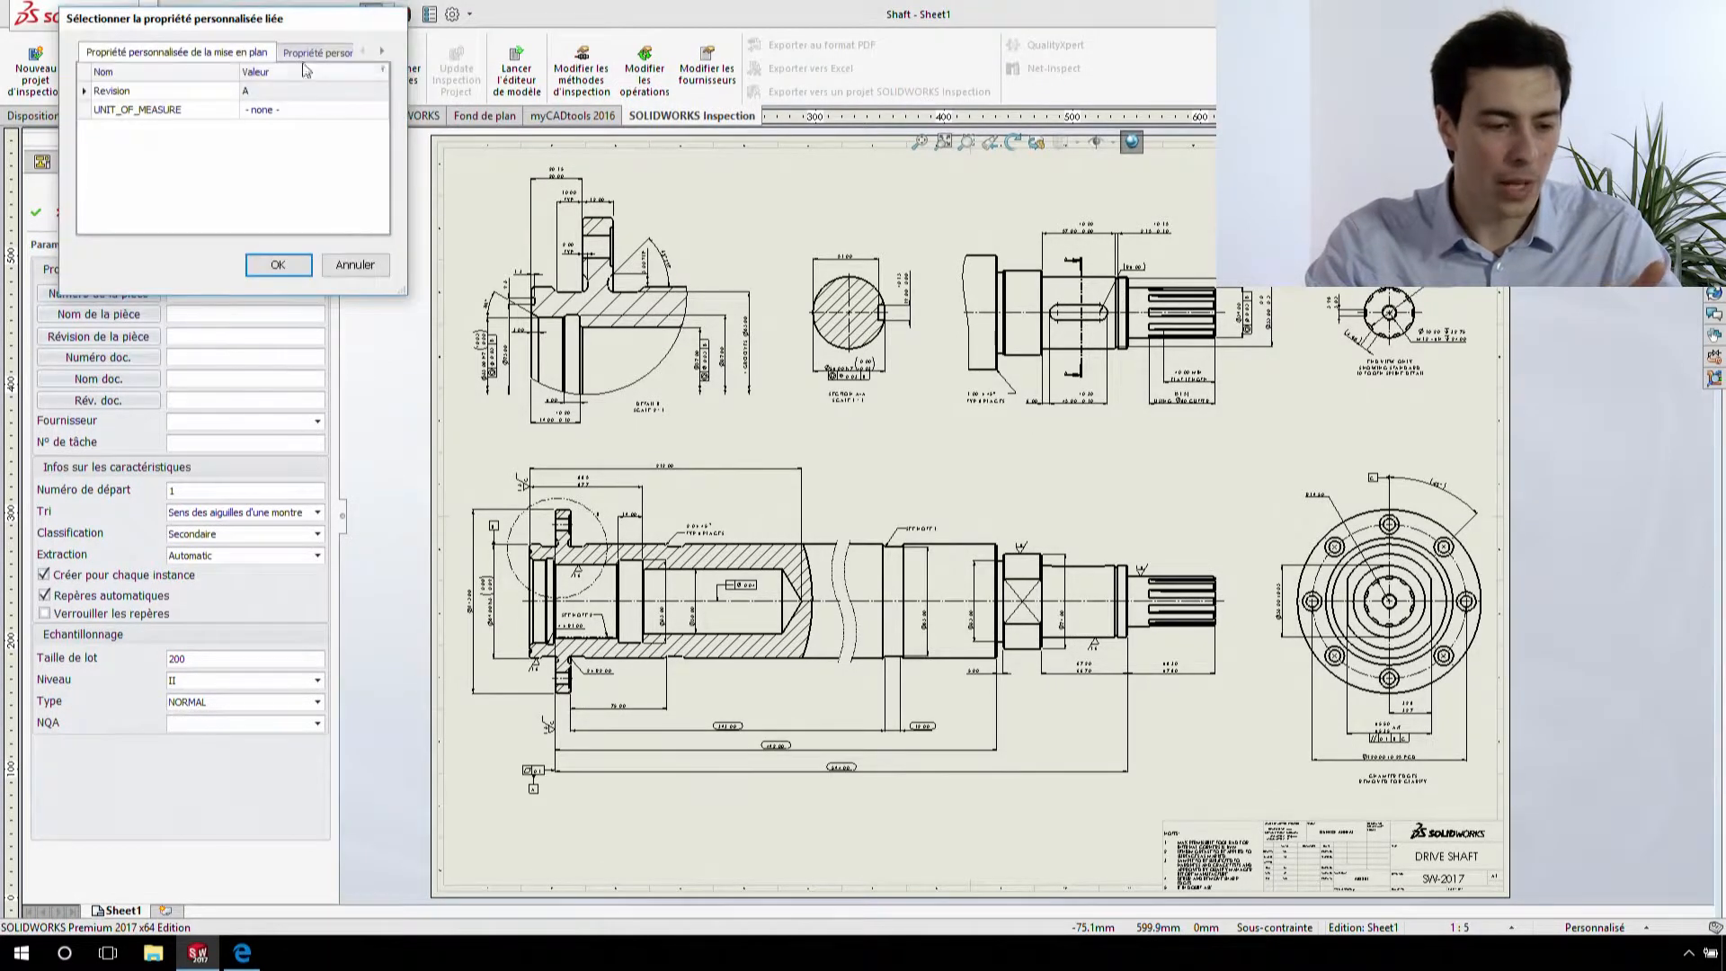
{"action": "left_click", "coordinate": [304, 54]}
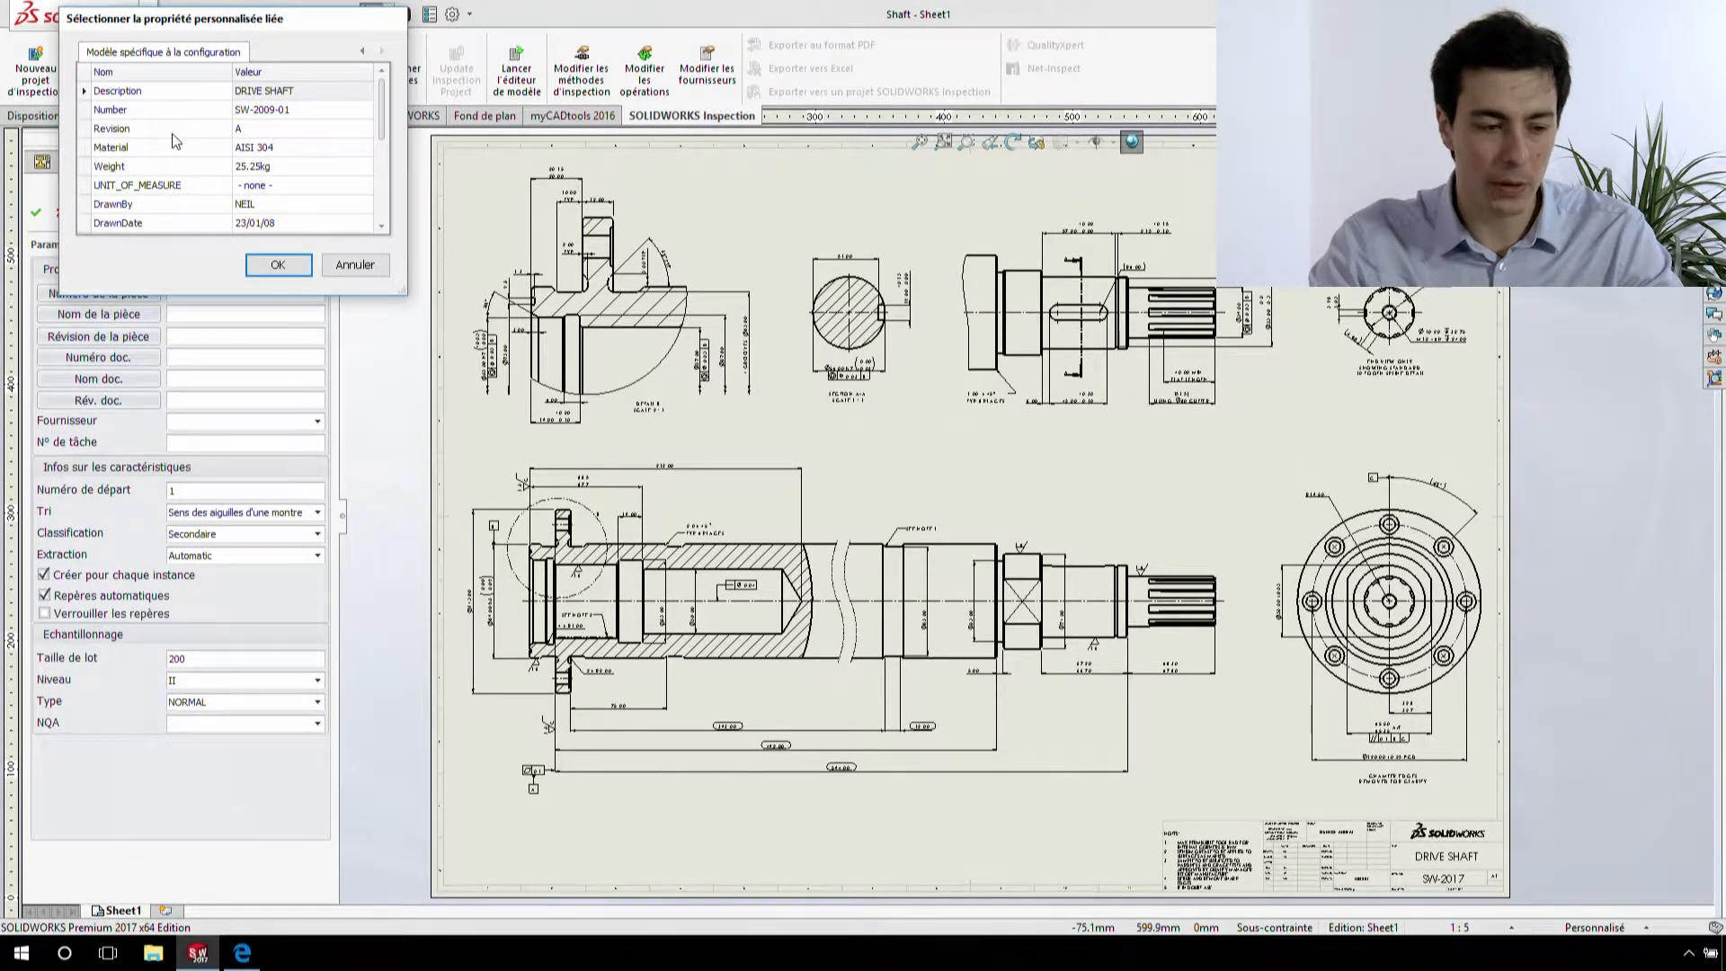
{"action": "double_click", "coordinate": [170, 110]}
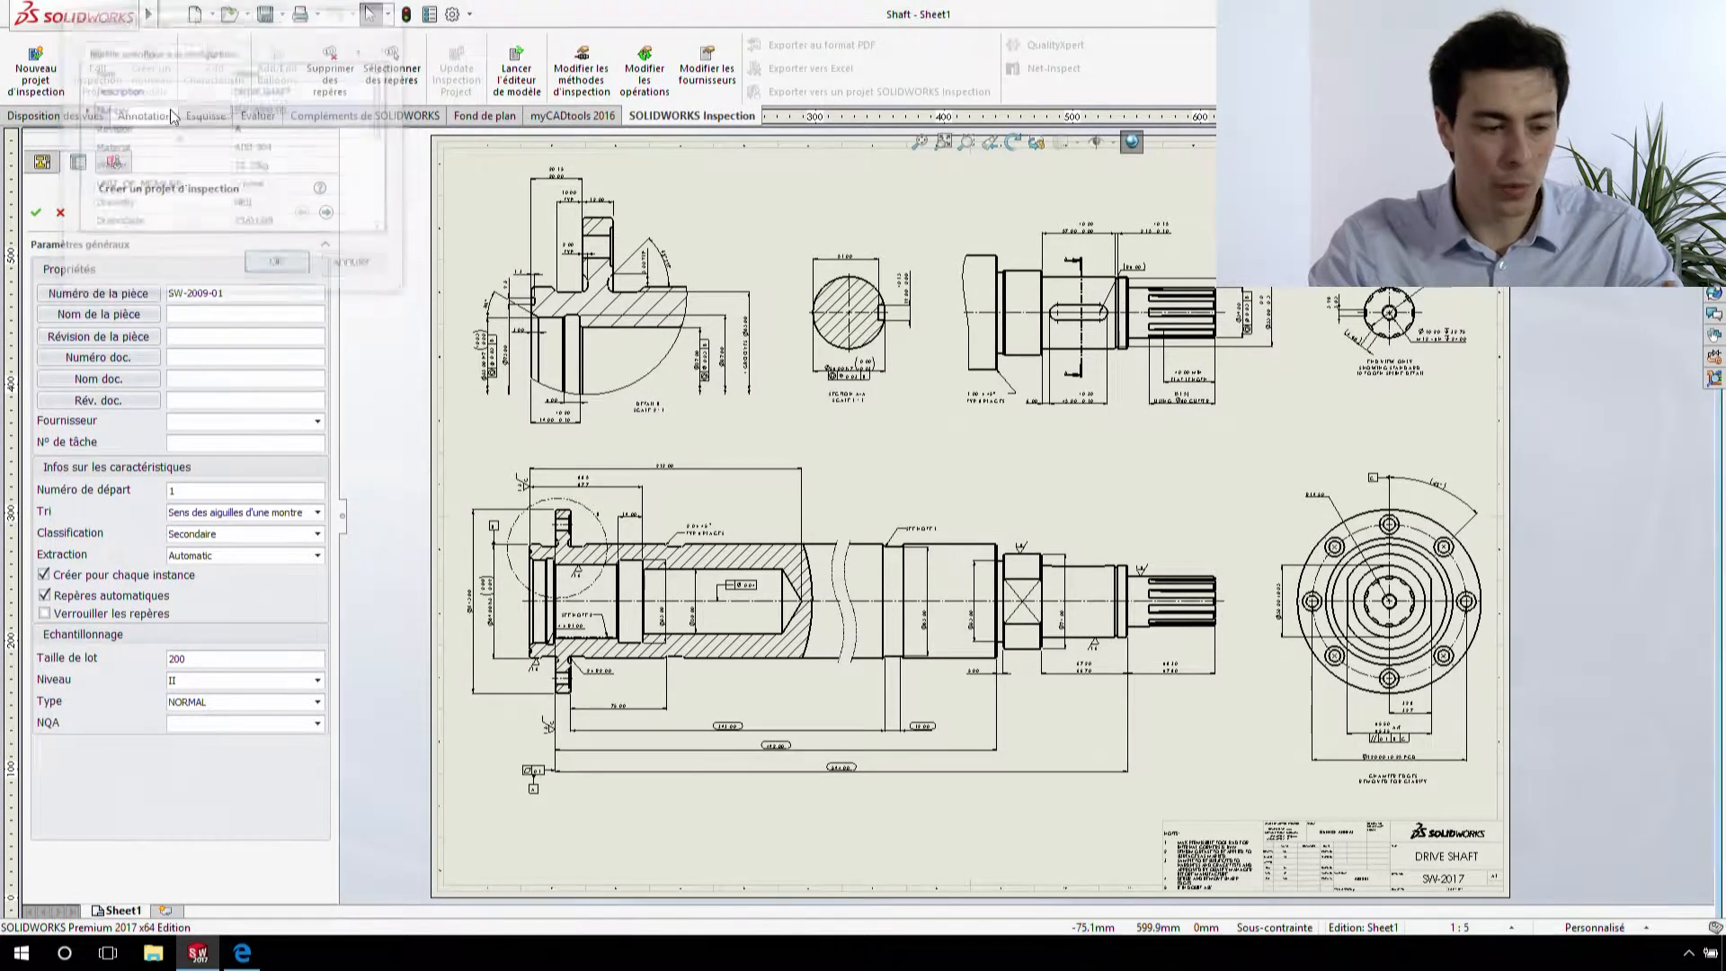
- Link the part name to the configuration-specific Description property and the part revision to the Revision property
{"action": "left_click", "coordinate": [104, 321]}
{"action": "left_click", "coordinate": [319, 59]}
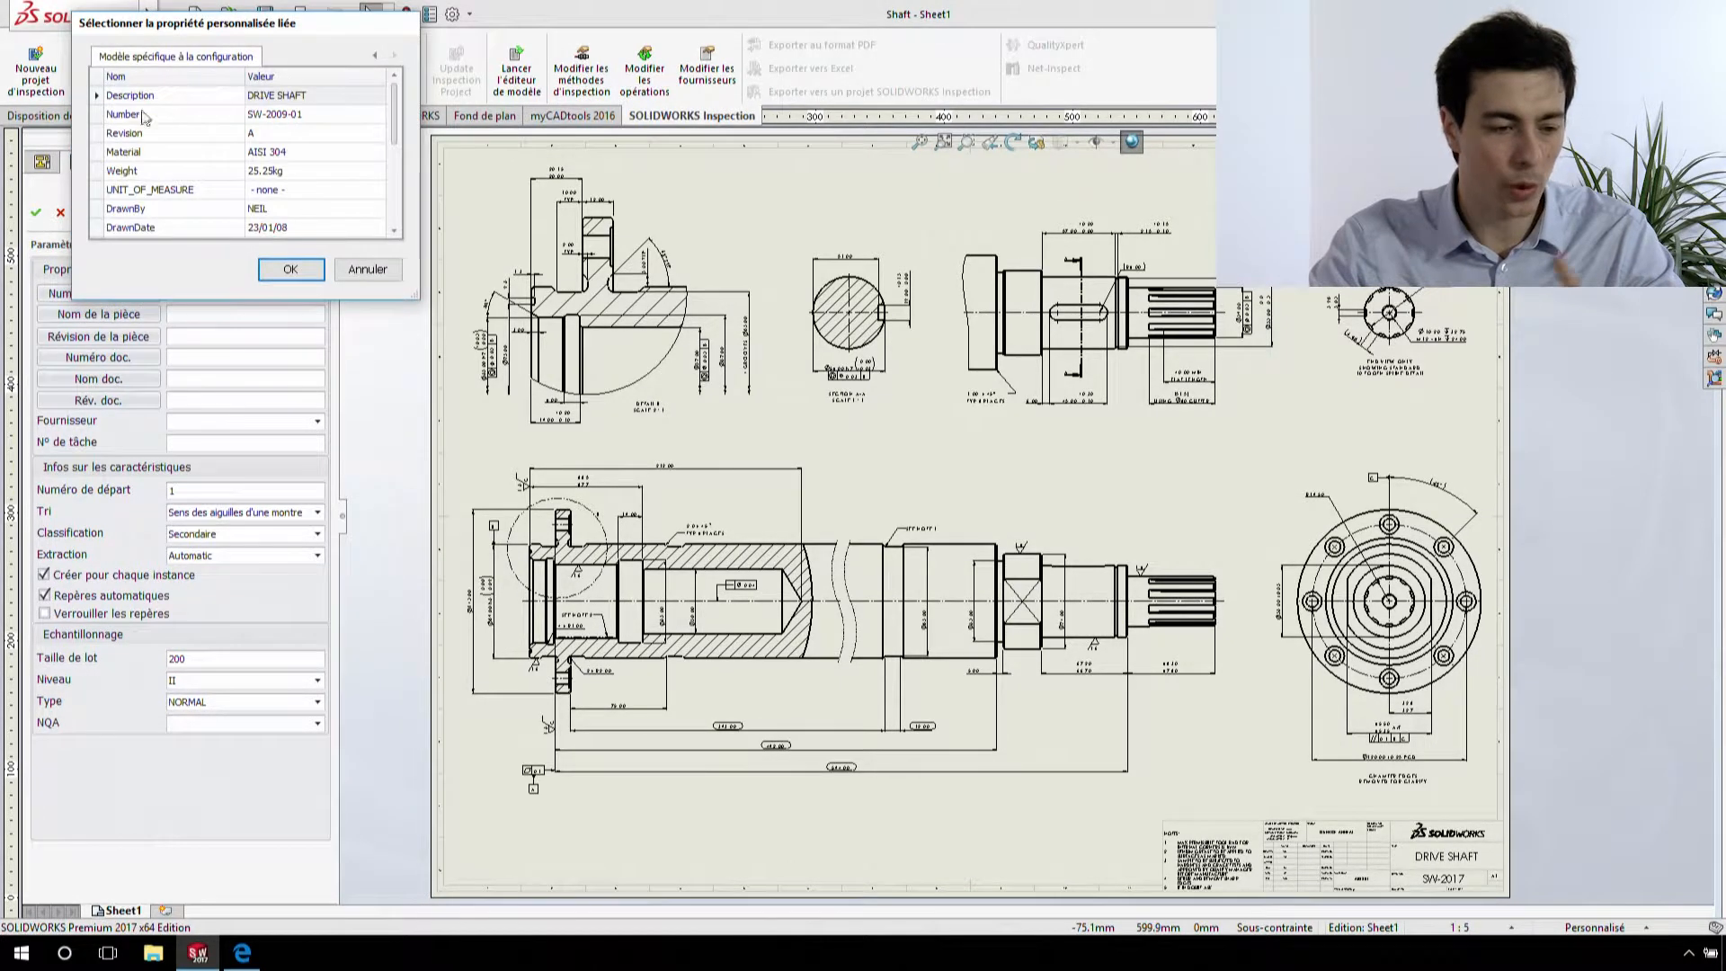
{"action": "double_click", "coordinate": [142, 97]}
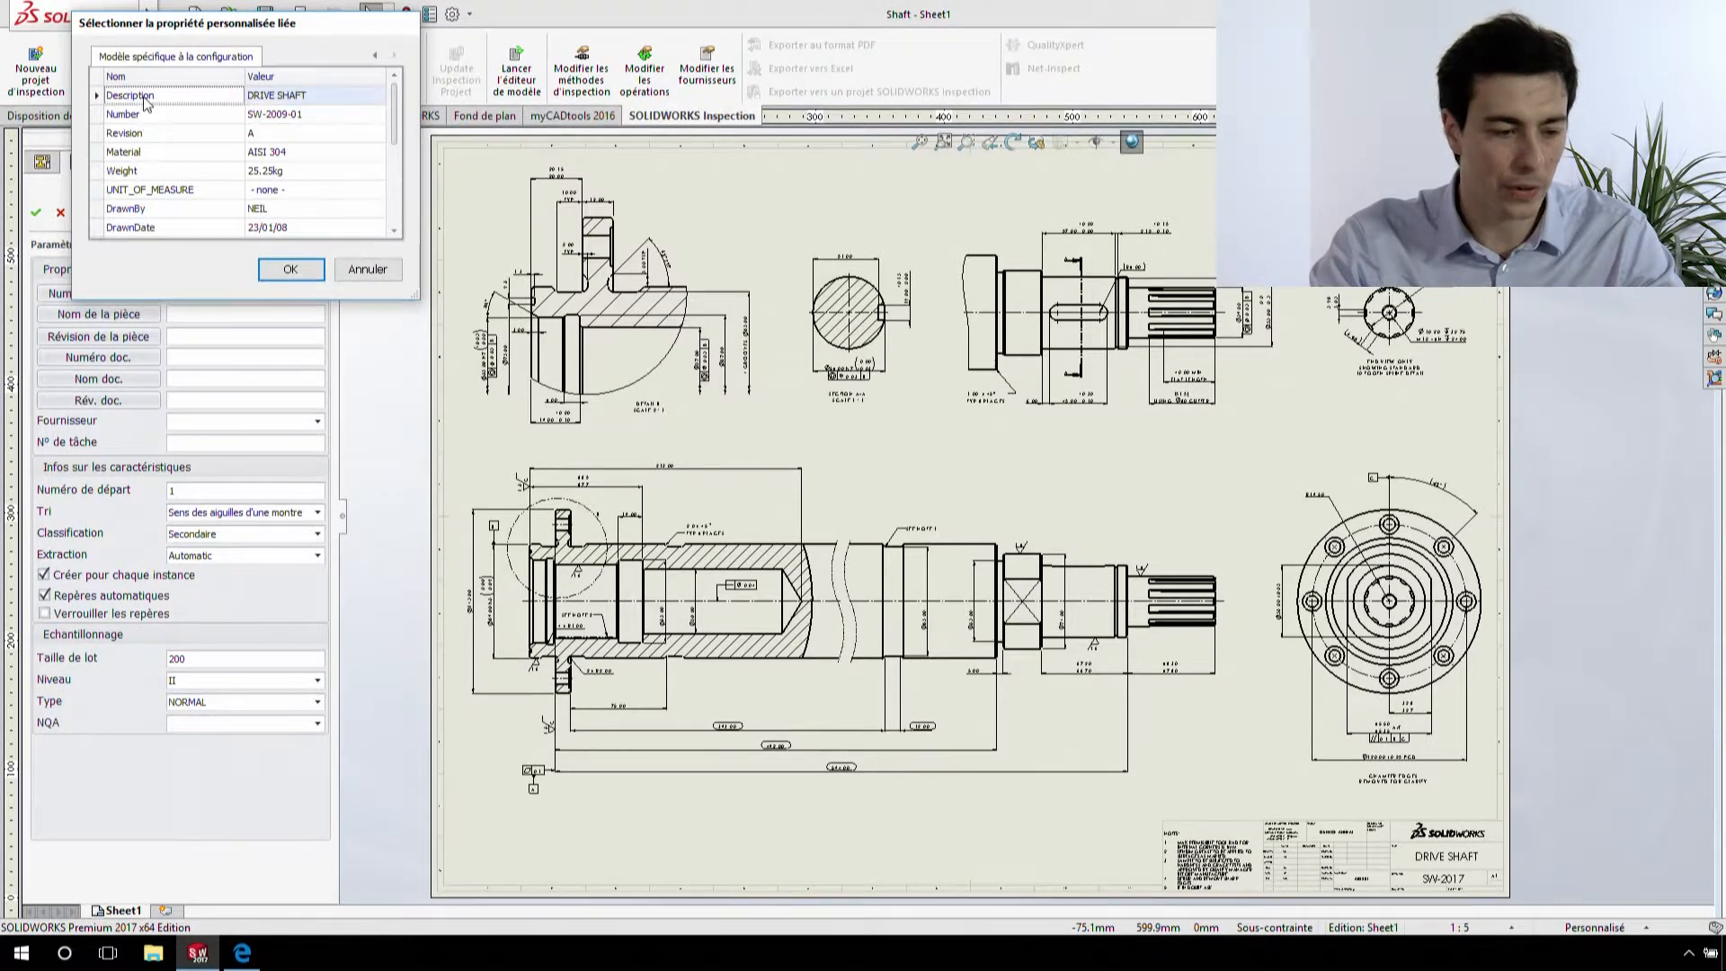
{"action": "left_click", "coordinate": [133, 332]}
{"action": "left_click", "coordinate": [351, 55]}
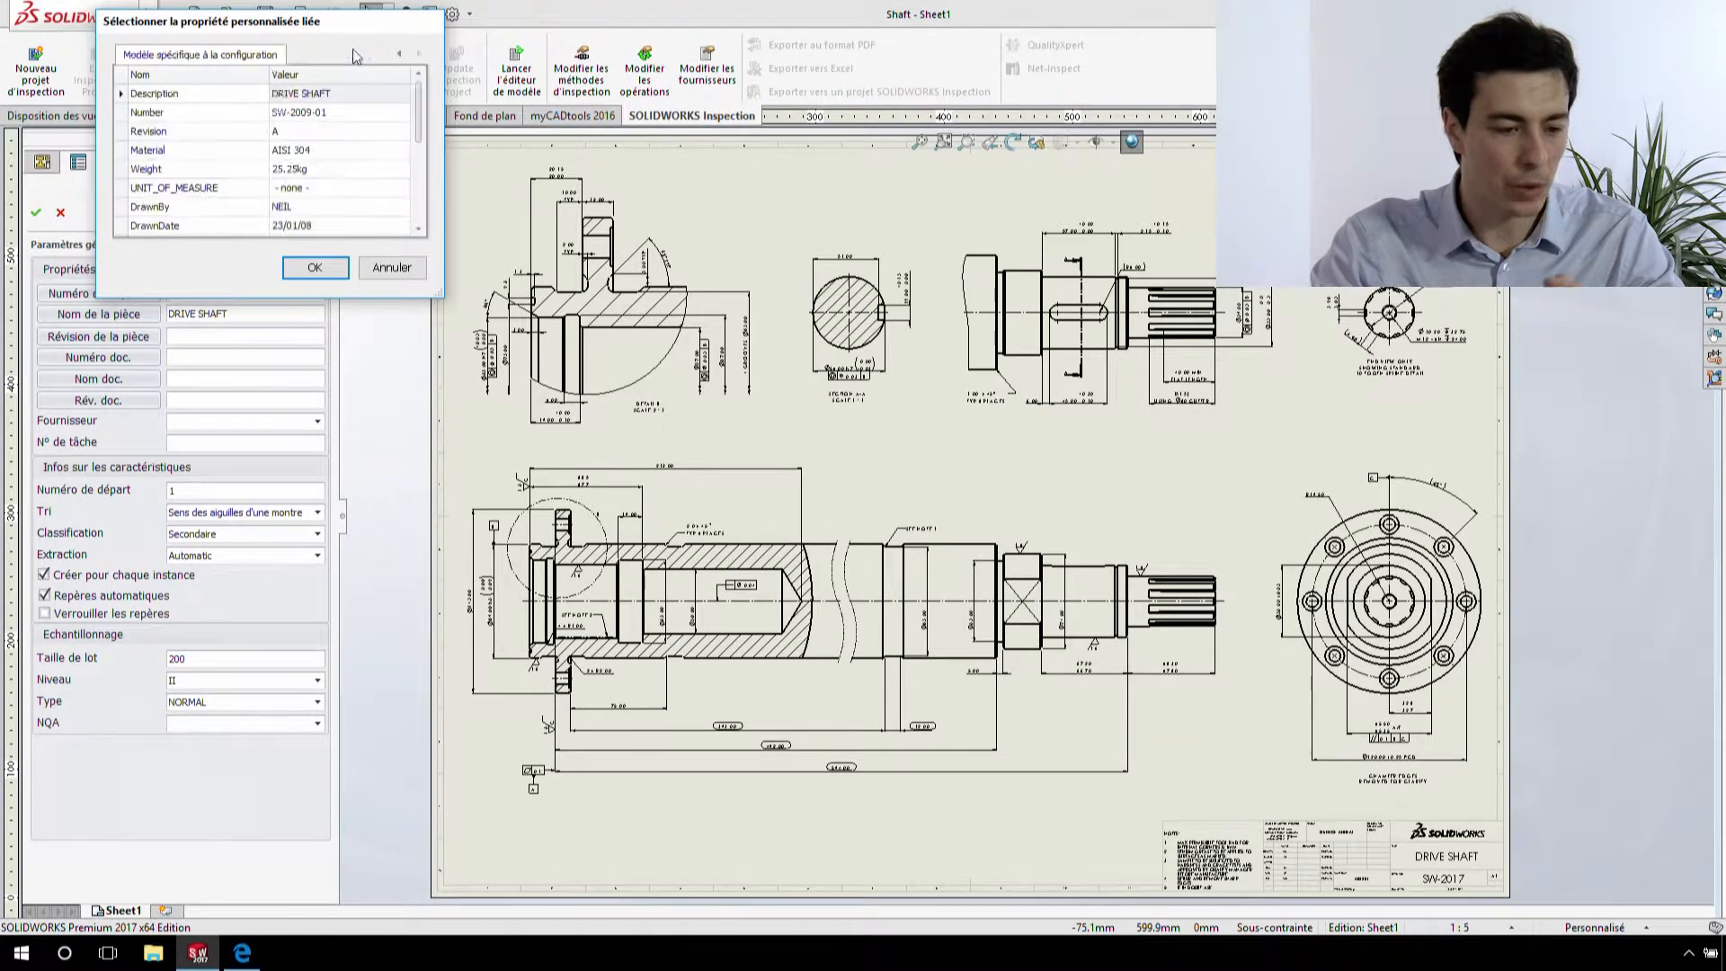
{"action": "double_click", "coordinate": [199, 132]}
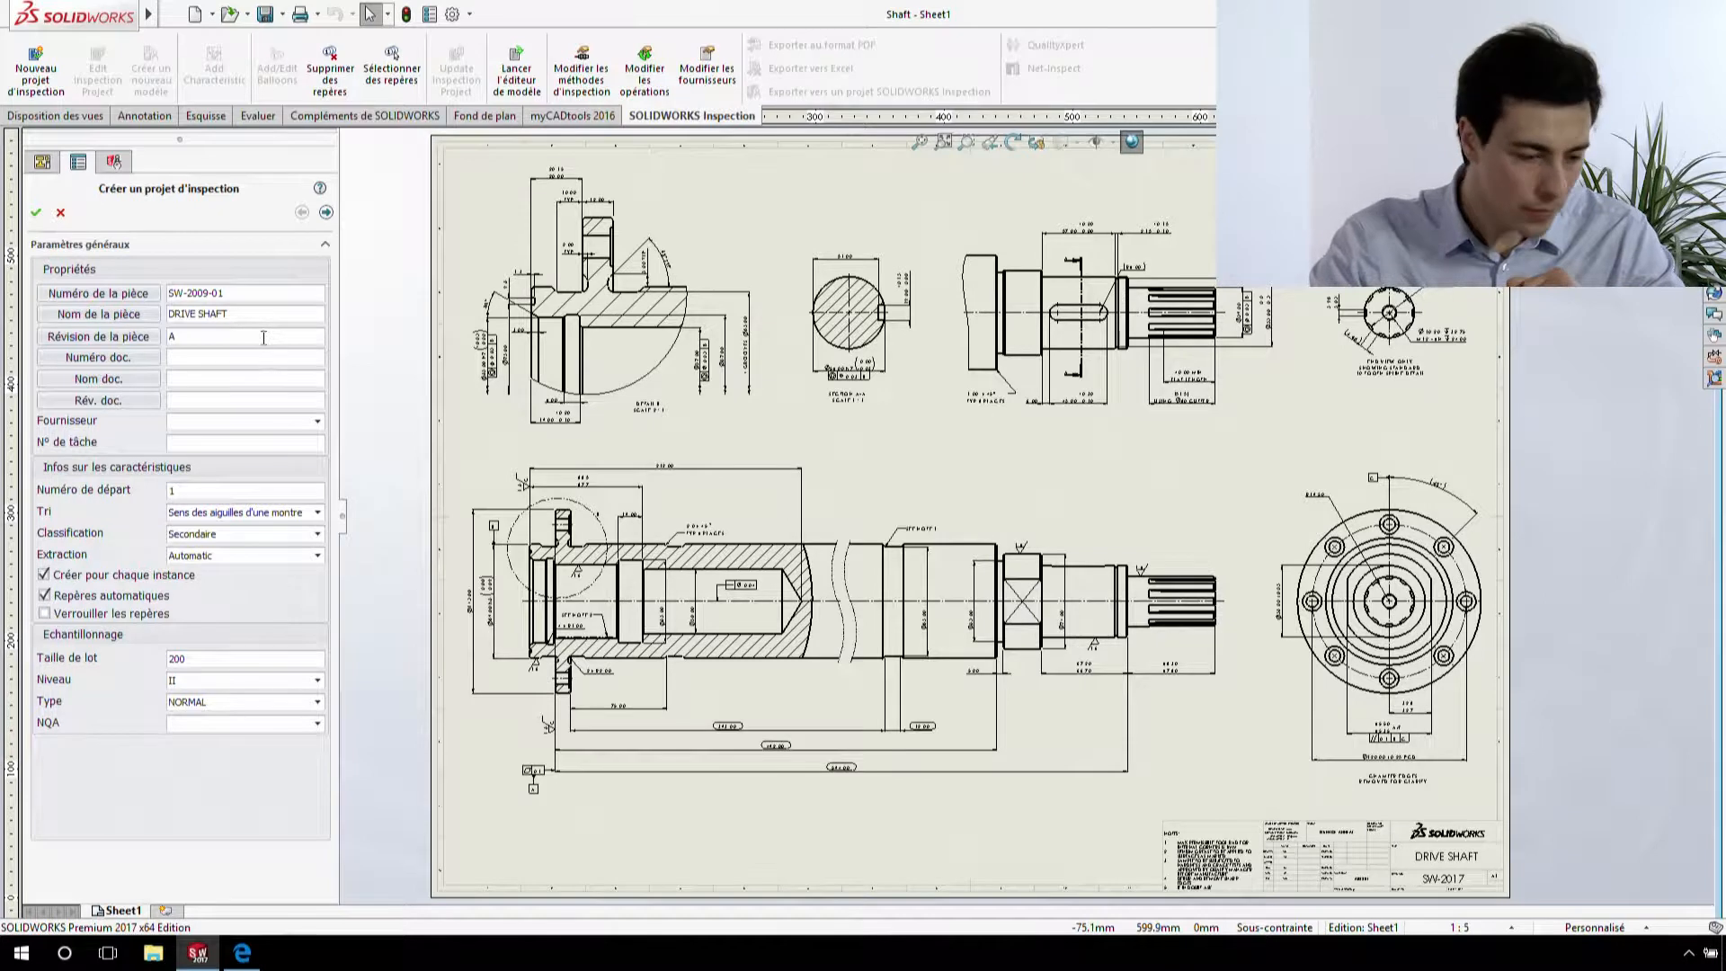
- Lock the balloons and create the inspection project with automatic extraction
{"action": "left_click", "coordinate": [81, 616]}
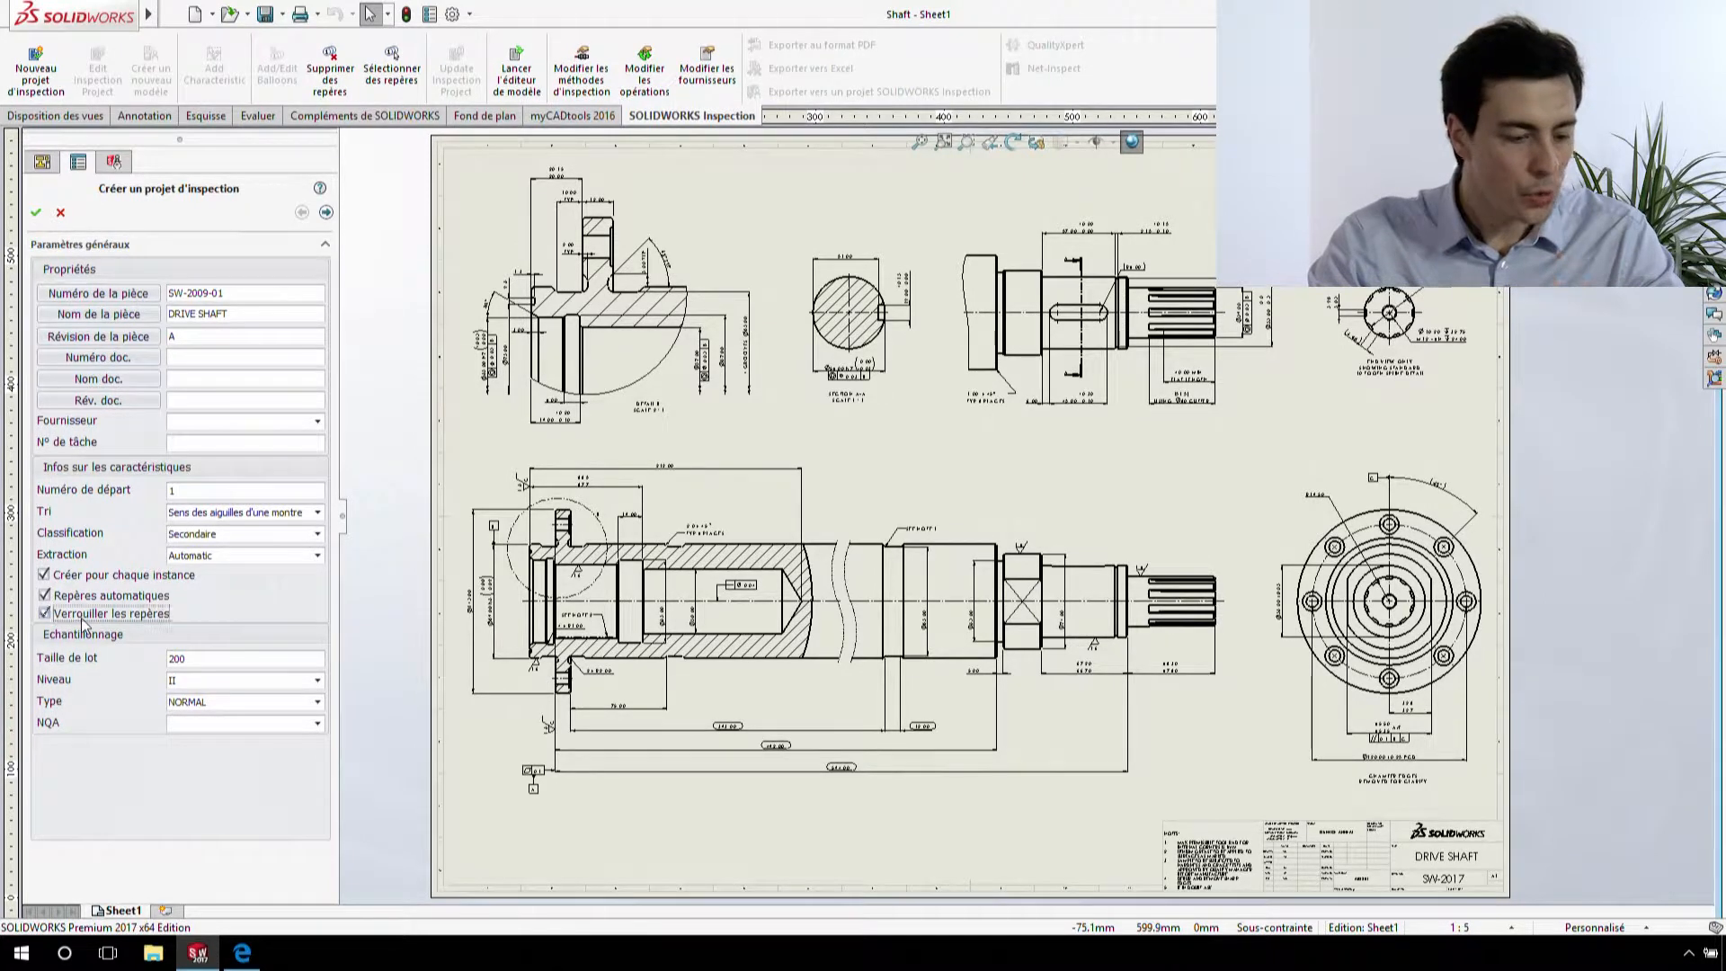
{"action": "left_click", "coordinate": [36, 212]}
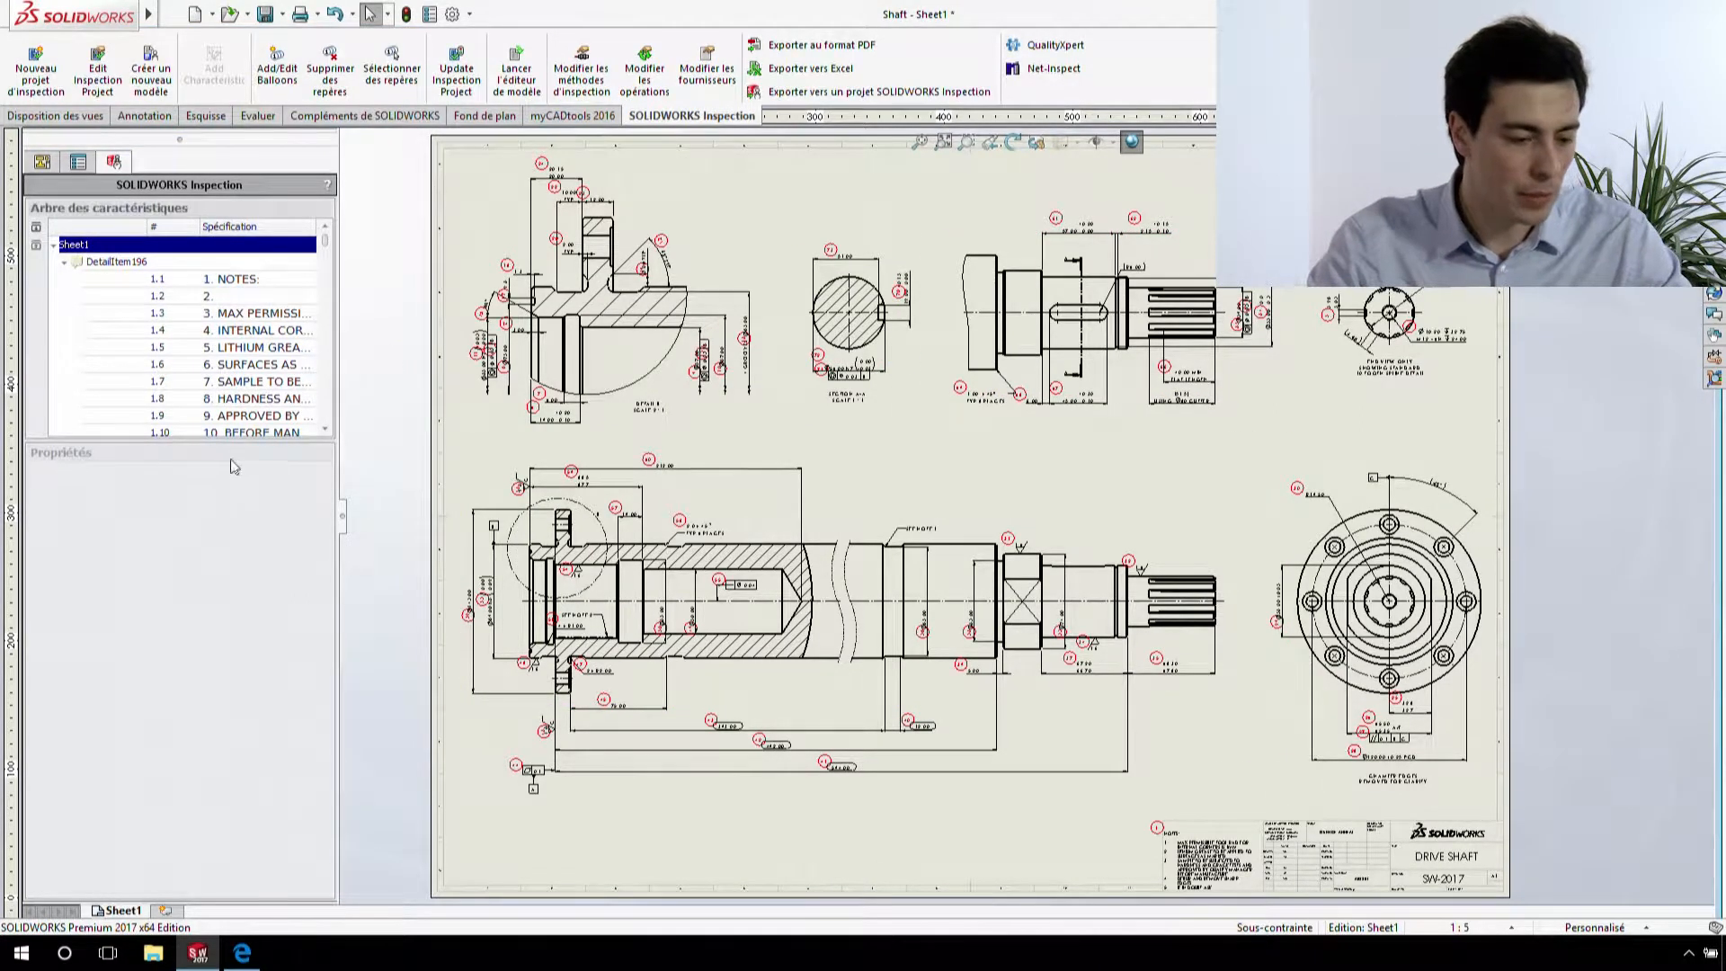
- Enlarge the characteristics tree and examine the properties of characteristics 2 and 3 in Drawing View9
{"action": "left_click_drag", "start_coordinate": [235, 438], "coordinate": [235, 652]}
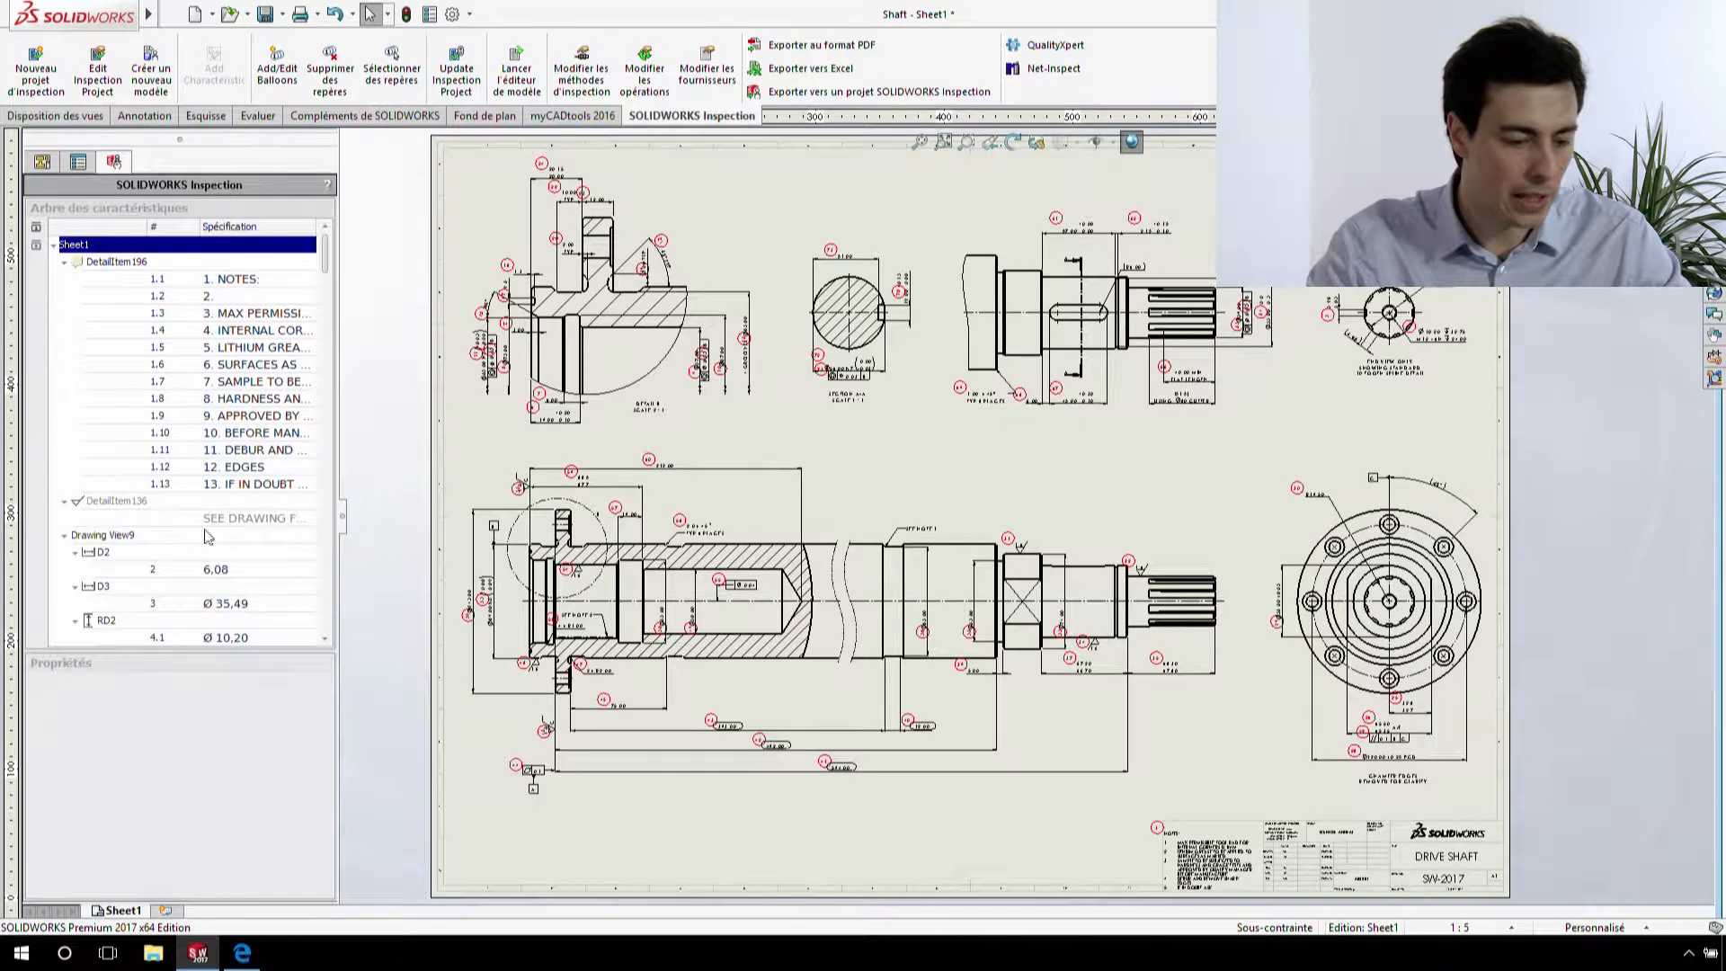
{"action": "scroll", "coordinate": [206, 536], "scroll_direction": "down", "scroll_amount": 2}
{"action": "scroll", "coordinate": [211, 538], "scroll_direction": "down", "scroll_amount": 2}
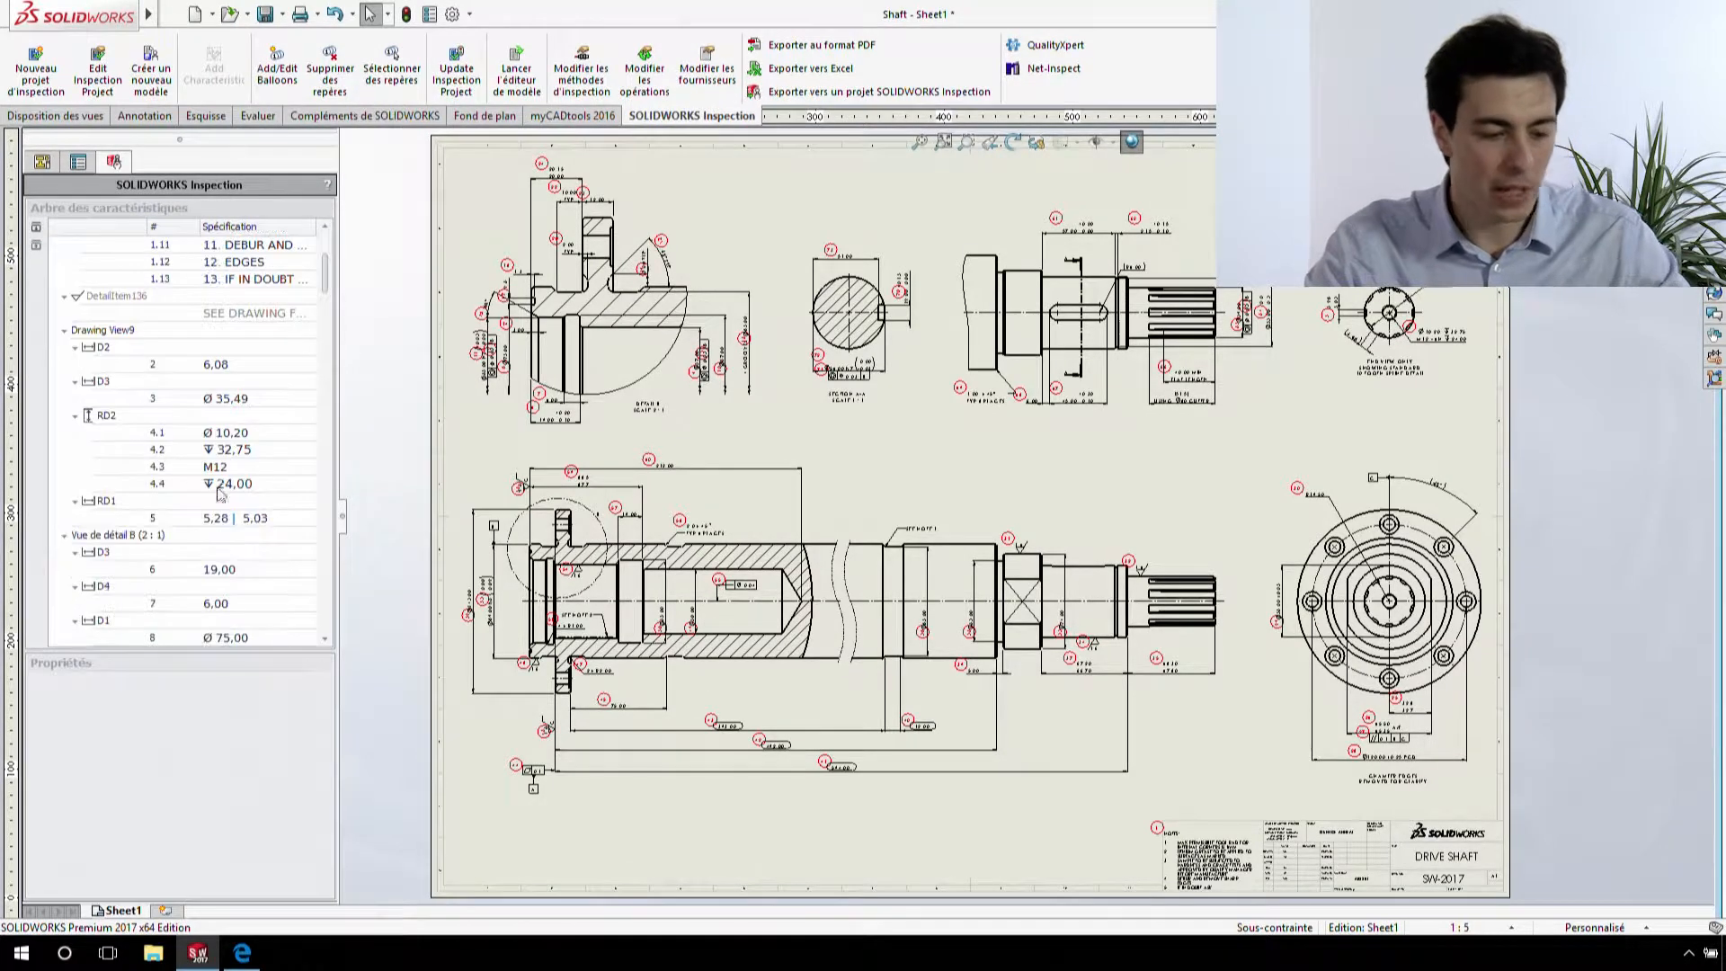
{"action": "left_click", "coordinate": [228, 365]}
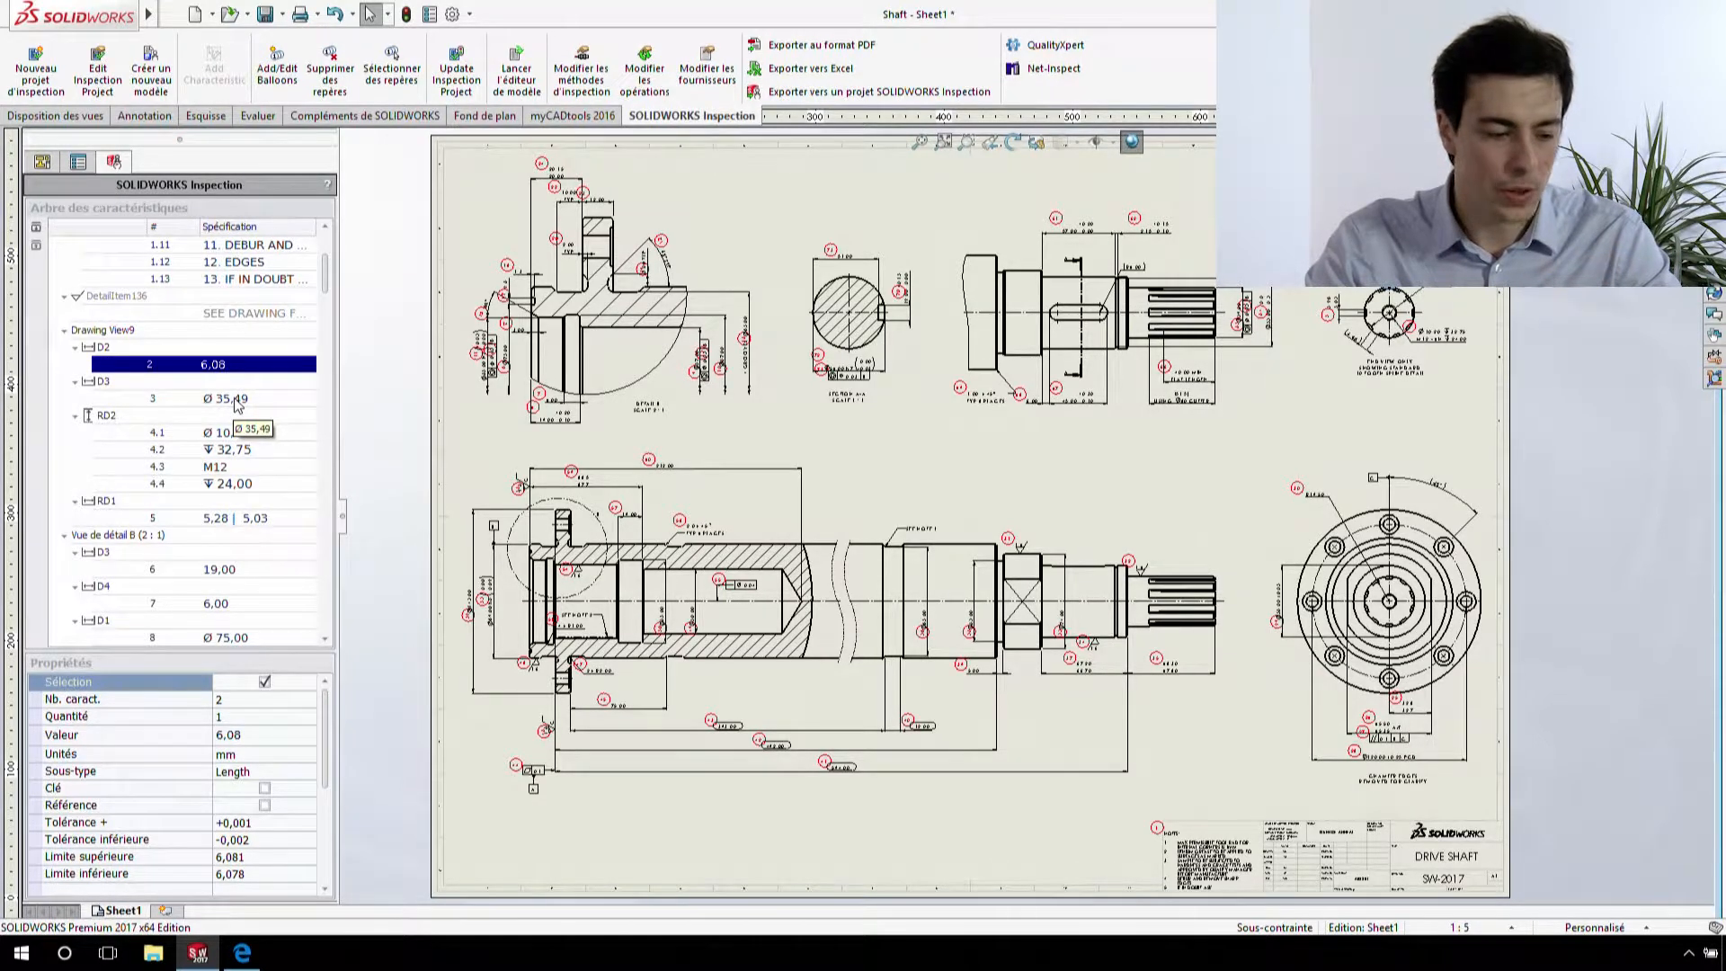
{"action": "left_click", "coordinate": [236, 399]}
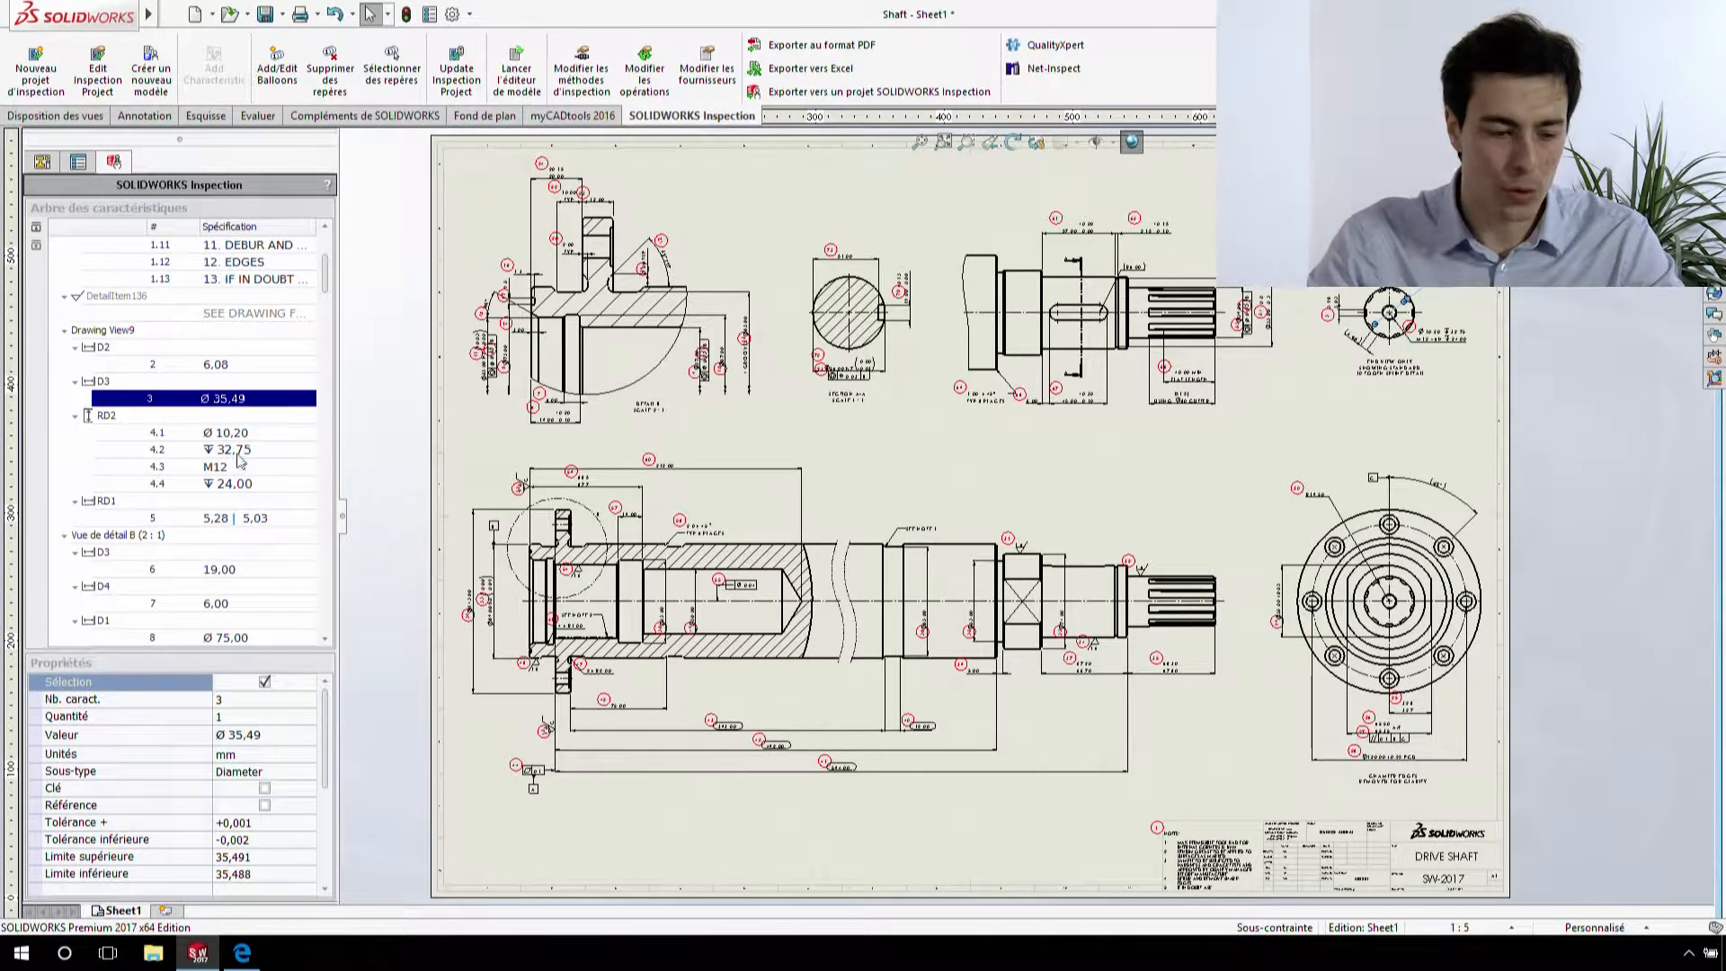
- Delete the 57,00 length dimension above the keyway in Drawing View4
{"action": "scroll", "coordinate": [1078, 263], "scroll_direction": "up", "scroll_amount": 3}
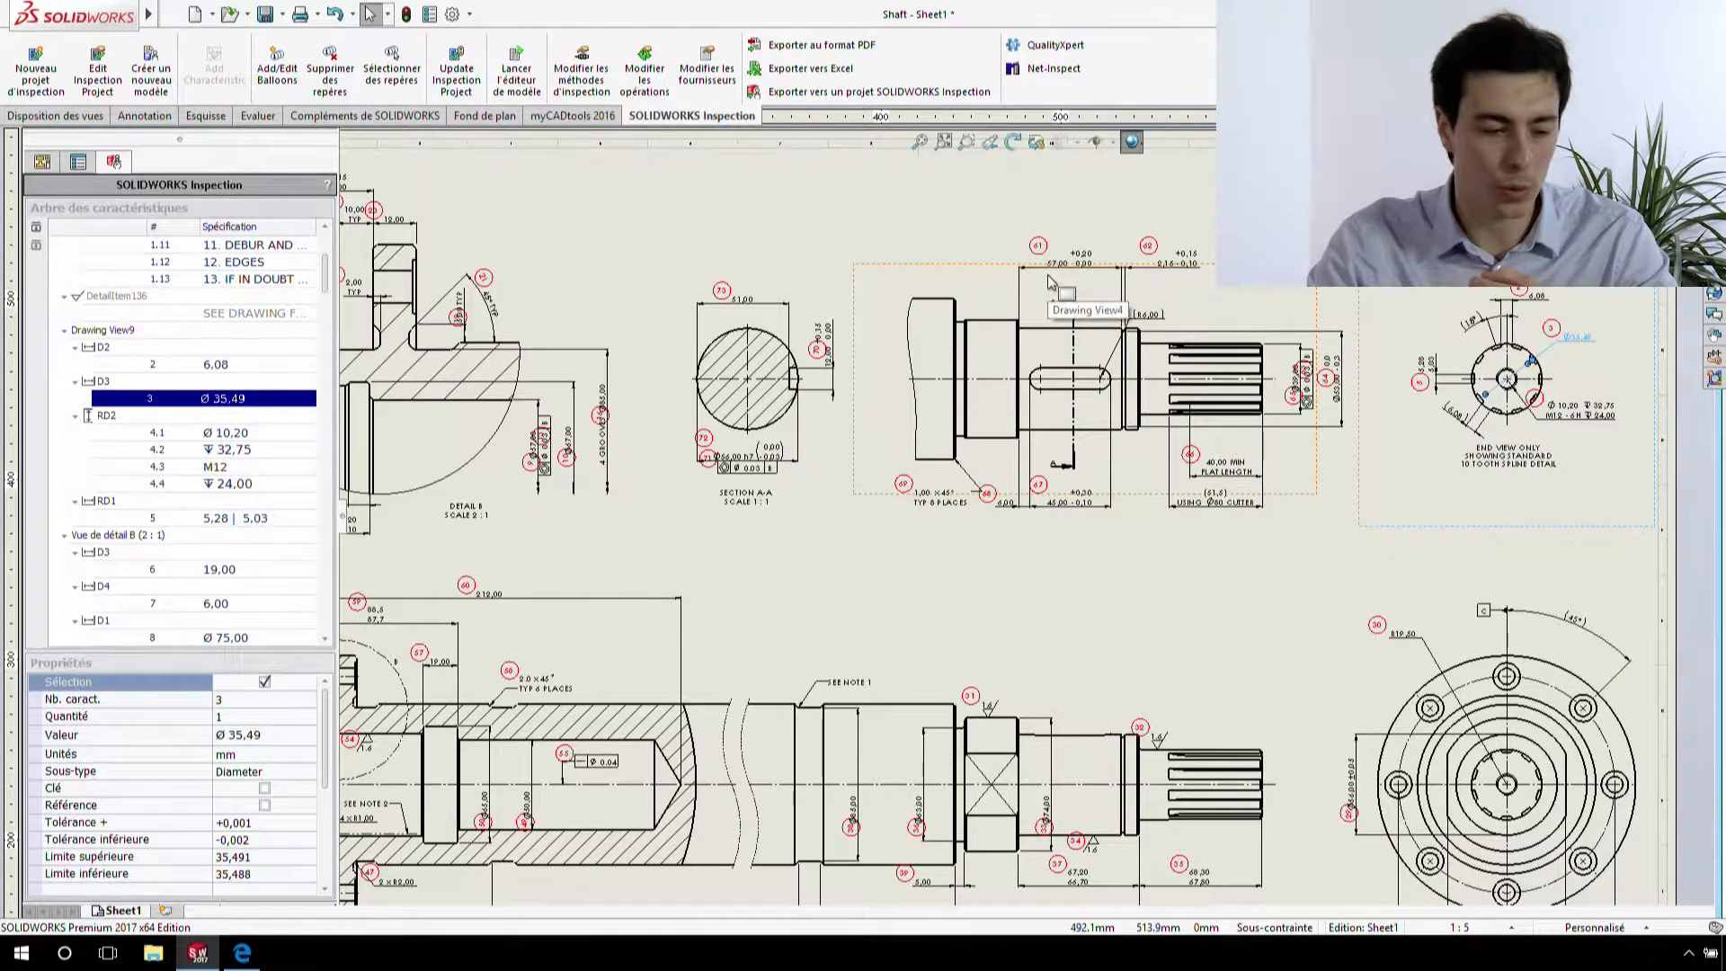
{"action": "left_click", "coordinate": [911, 219]}
{"action": "scroll", "coordinate": [1067, 254], "scroll_direction": "down", "scroll_amount": 3}
{"action": "scroll", "coordinate": [1050, 370], "scroll_direction": "down", "scroll_amount": 2}
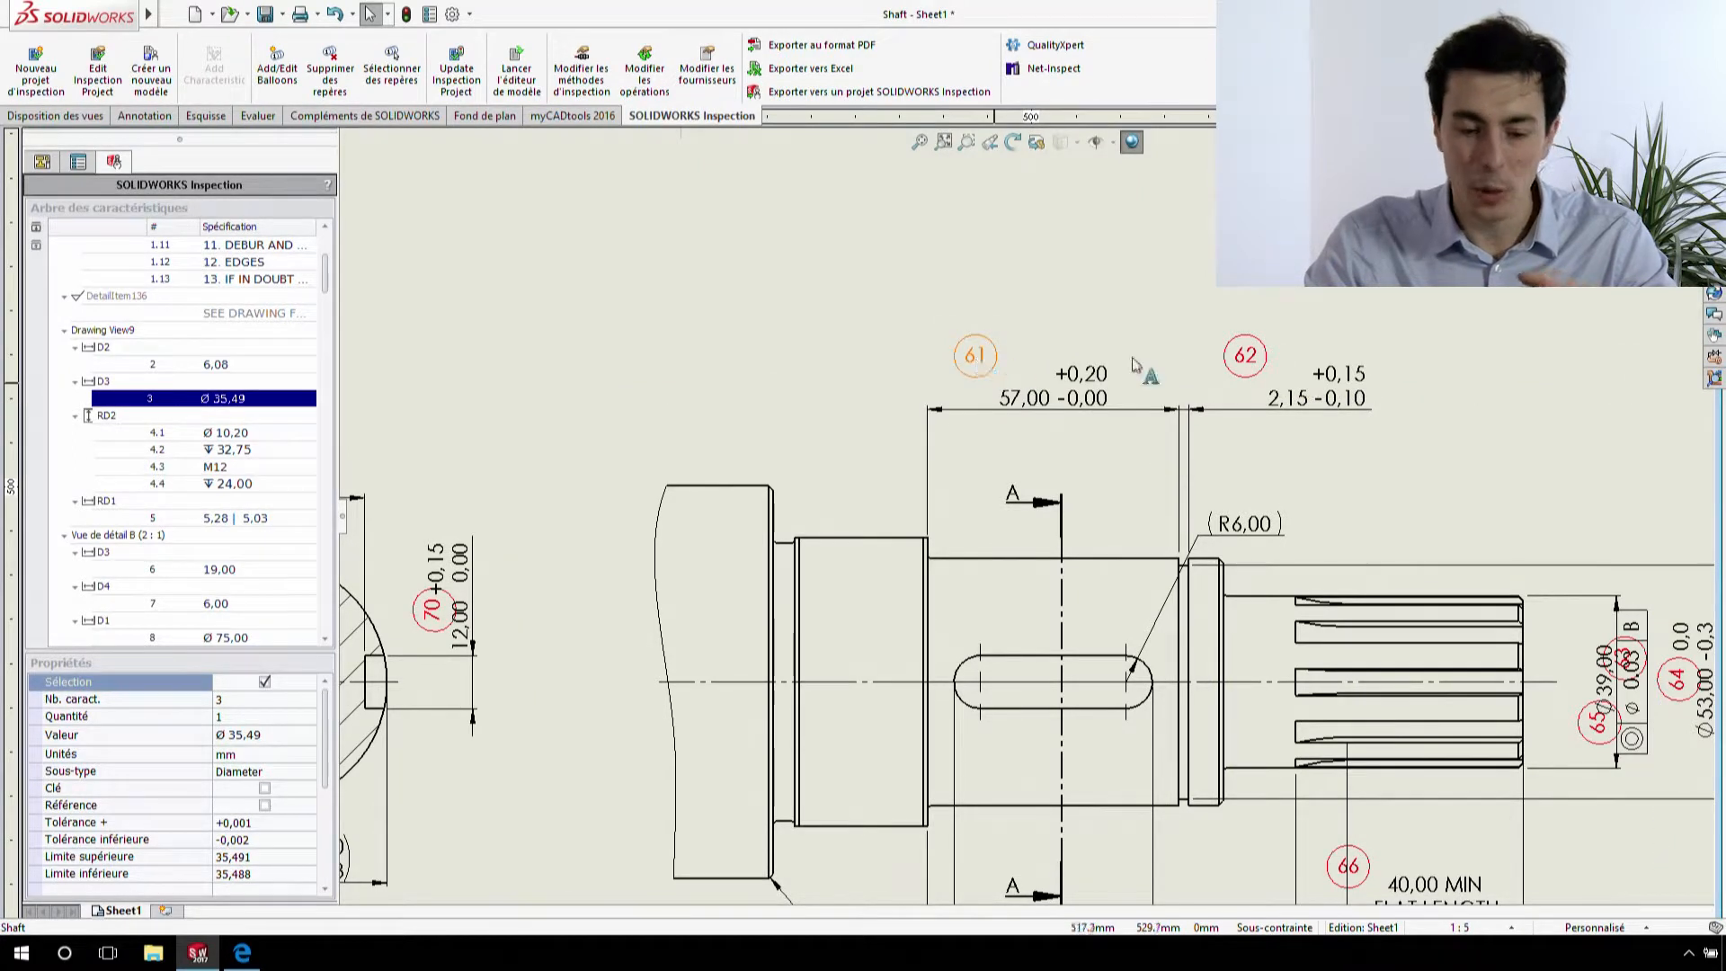
{"action": "left_click", "coordinate": [1058, 409]}
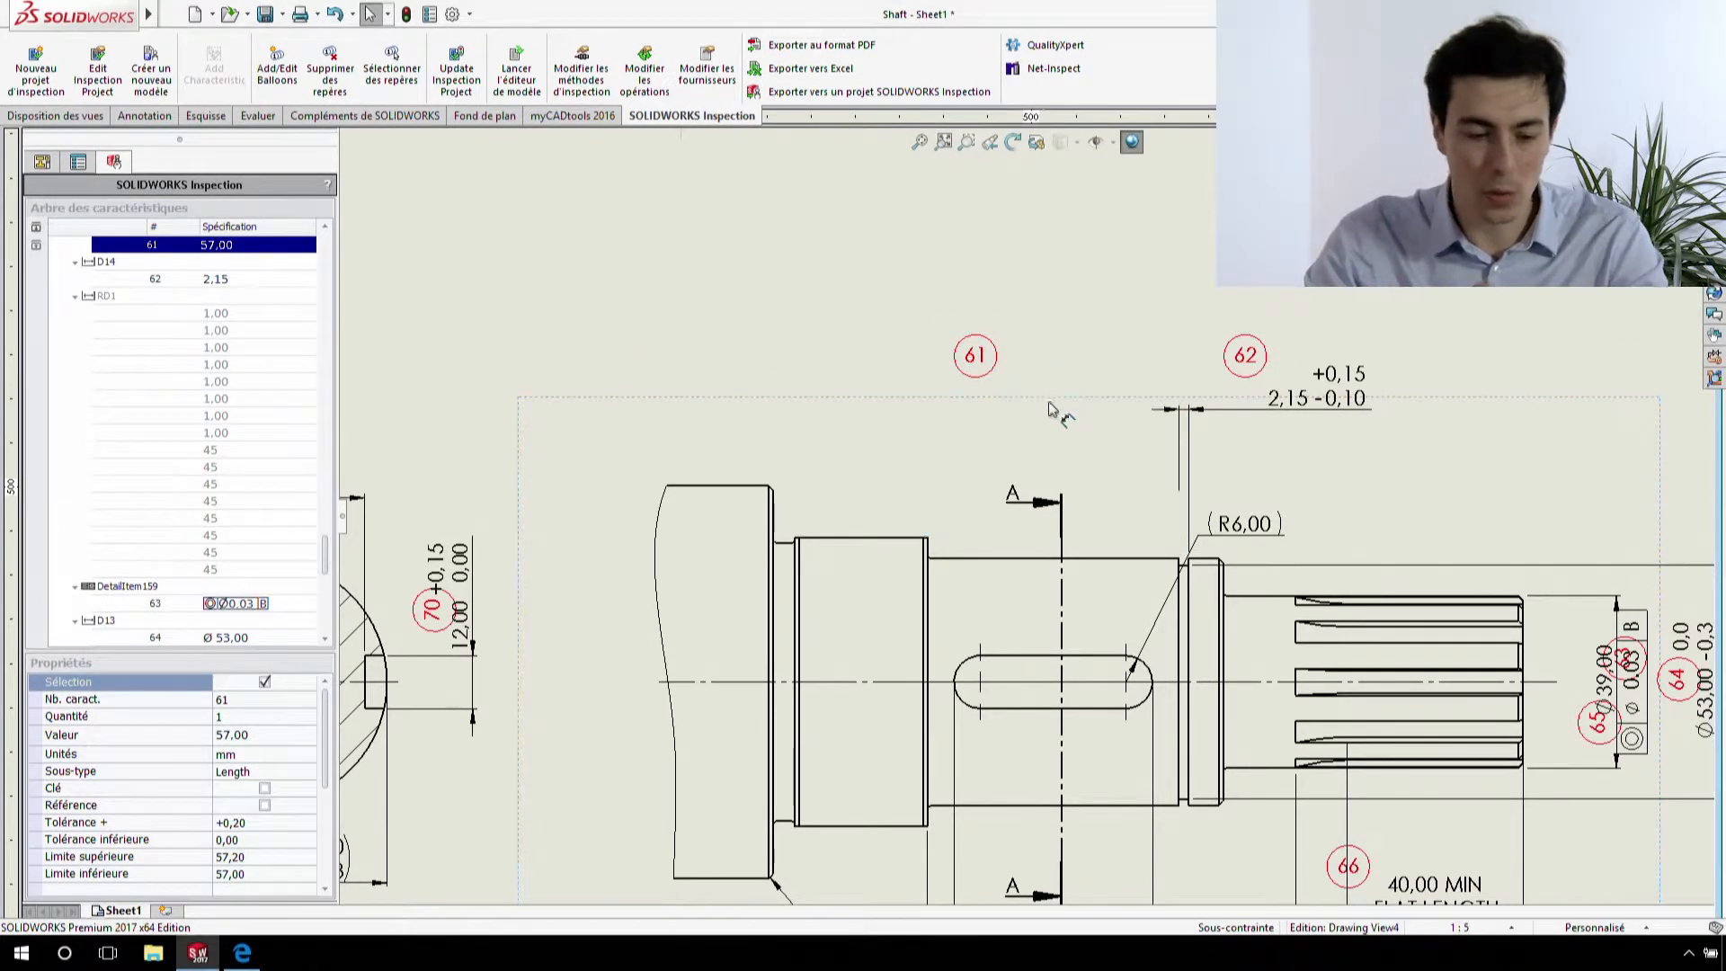
- Add a 35,00 horizontal dimension between the large flange's face and the start of the keyway section in Drawing View4
{"action": "middle_click_drag", "start_coordinate": [963, 422], "coordinate": [973, 365]}
{"action": "right_click_drag", "start_coordinate": [856, 377], "coordinate": [846, 218]}
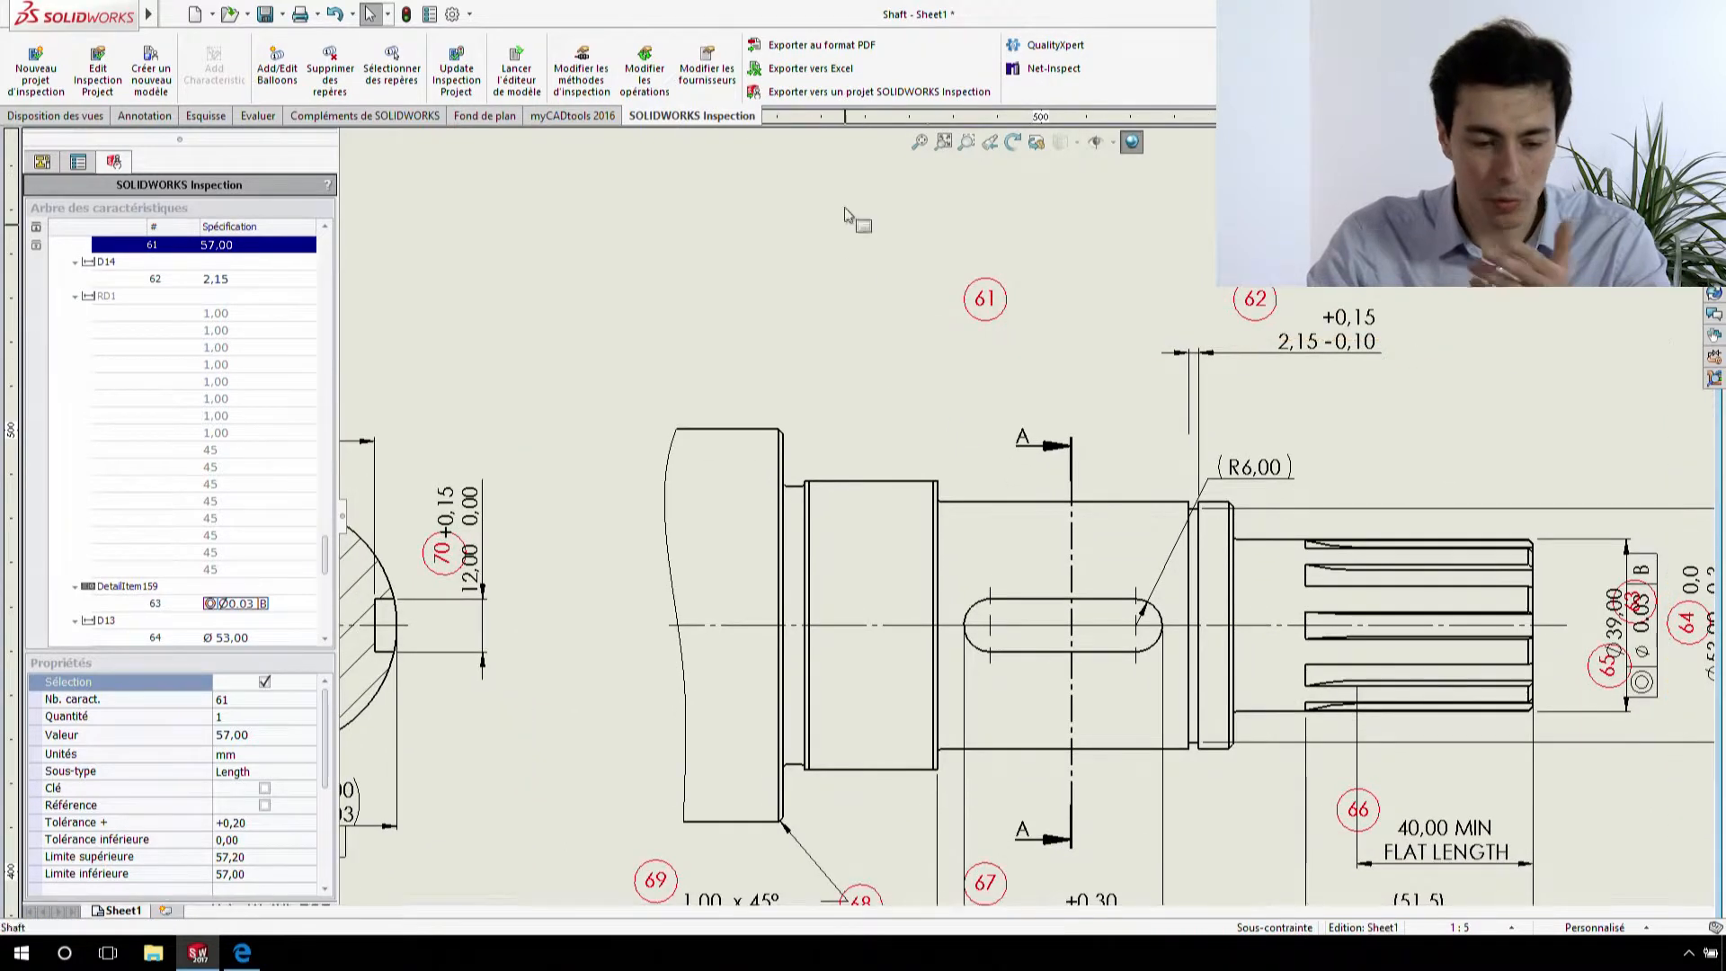
{"action": "left_click", "coordinate": [938, 523]}
{"action": "left_click", "coordinate": [781, 463]}
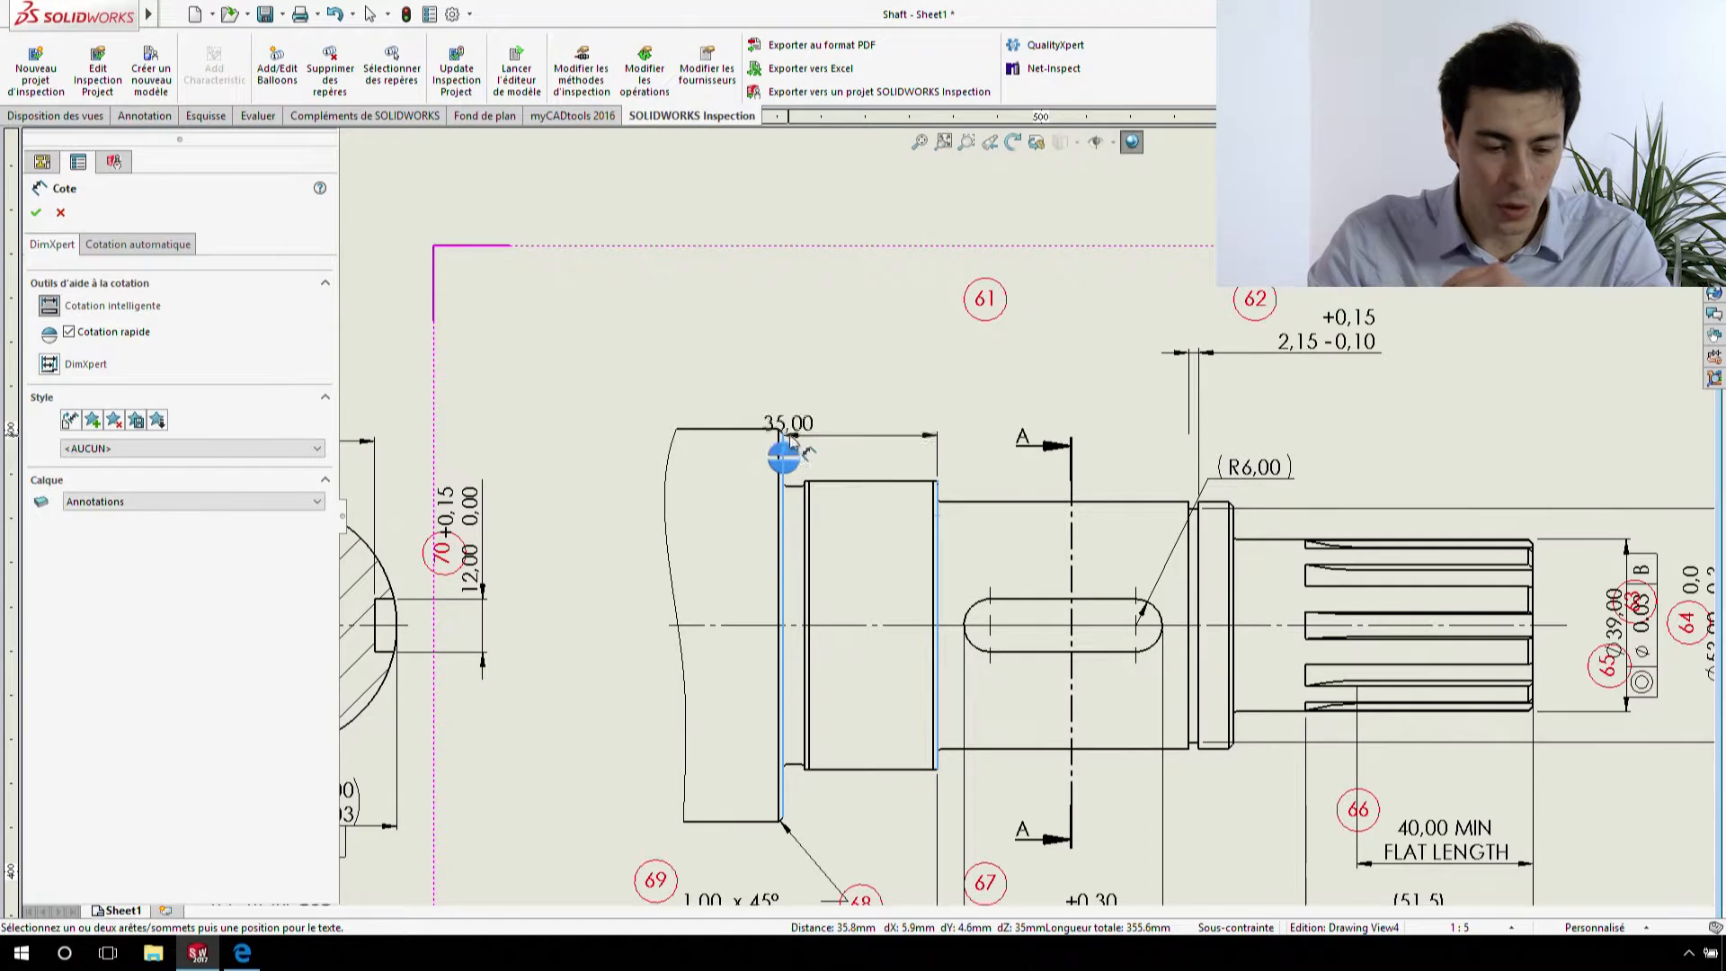
{"action": "left_click", "coordinate": [882, 355]}
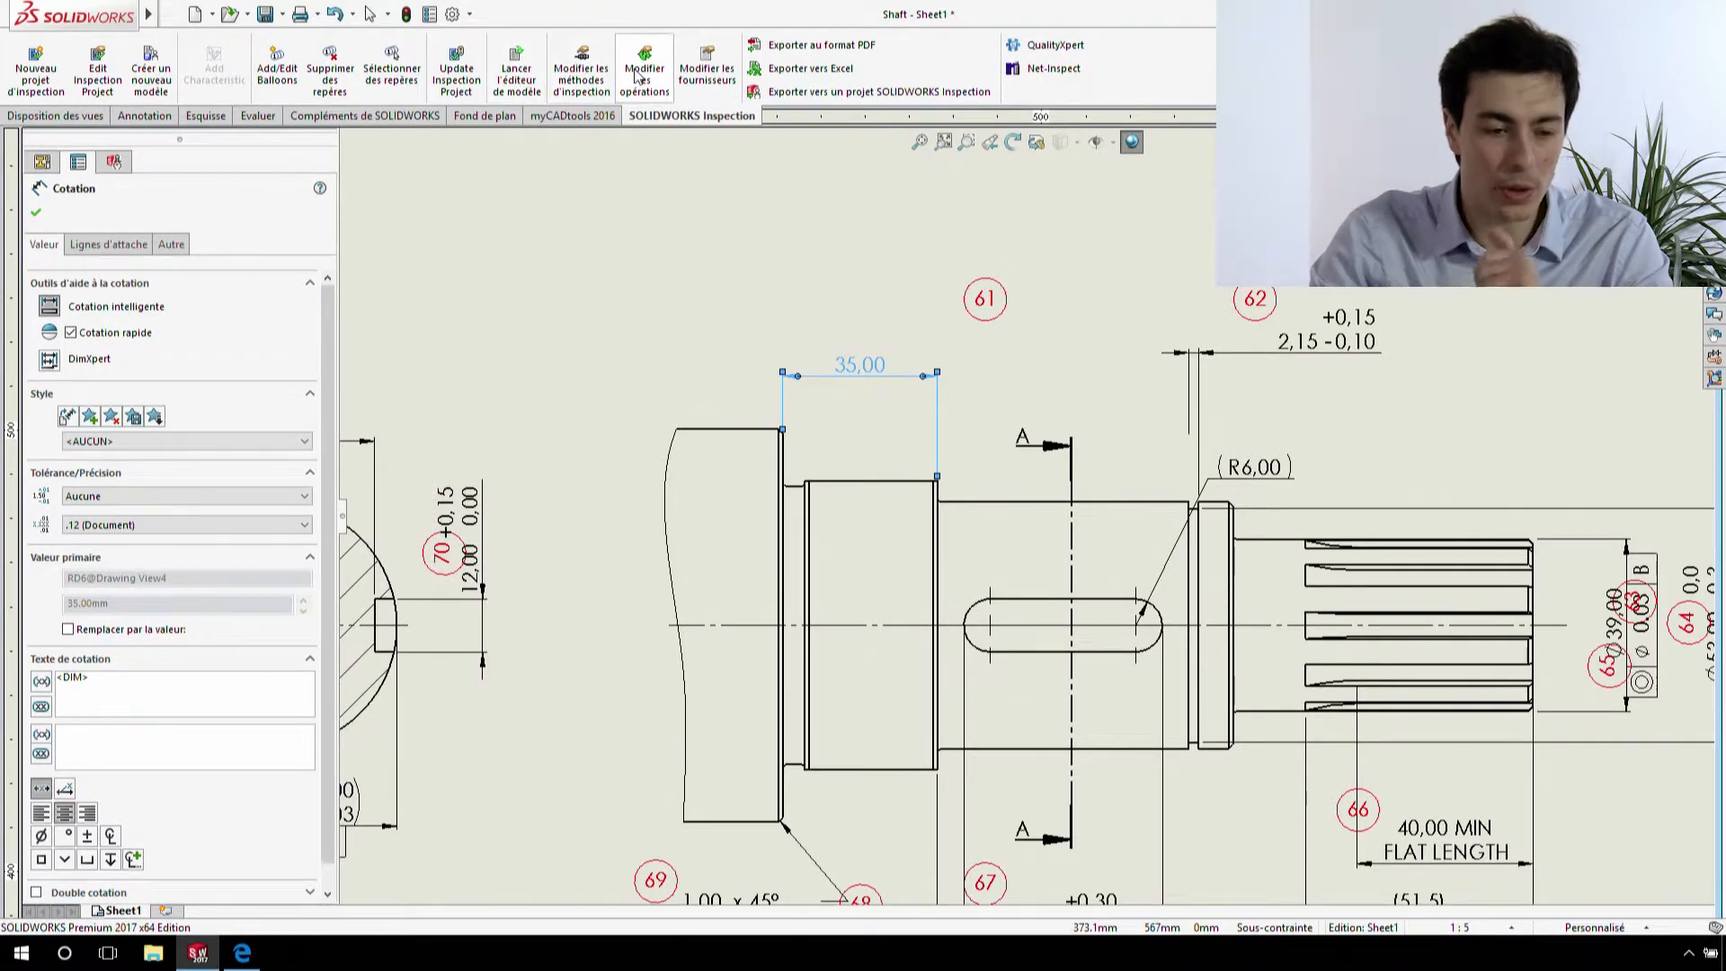
- Update the inspection project, accepting the new 35,00 dimension as a ballooned characteristic and removing the deleted 57,00 dimension's entry
{"action": "left_click", "coordinate": [457, 70]}
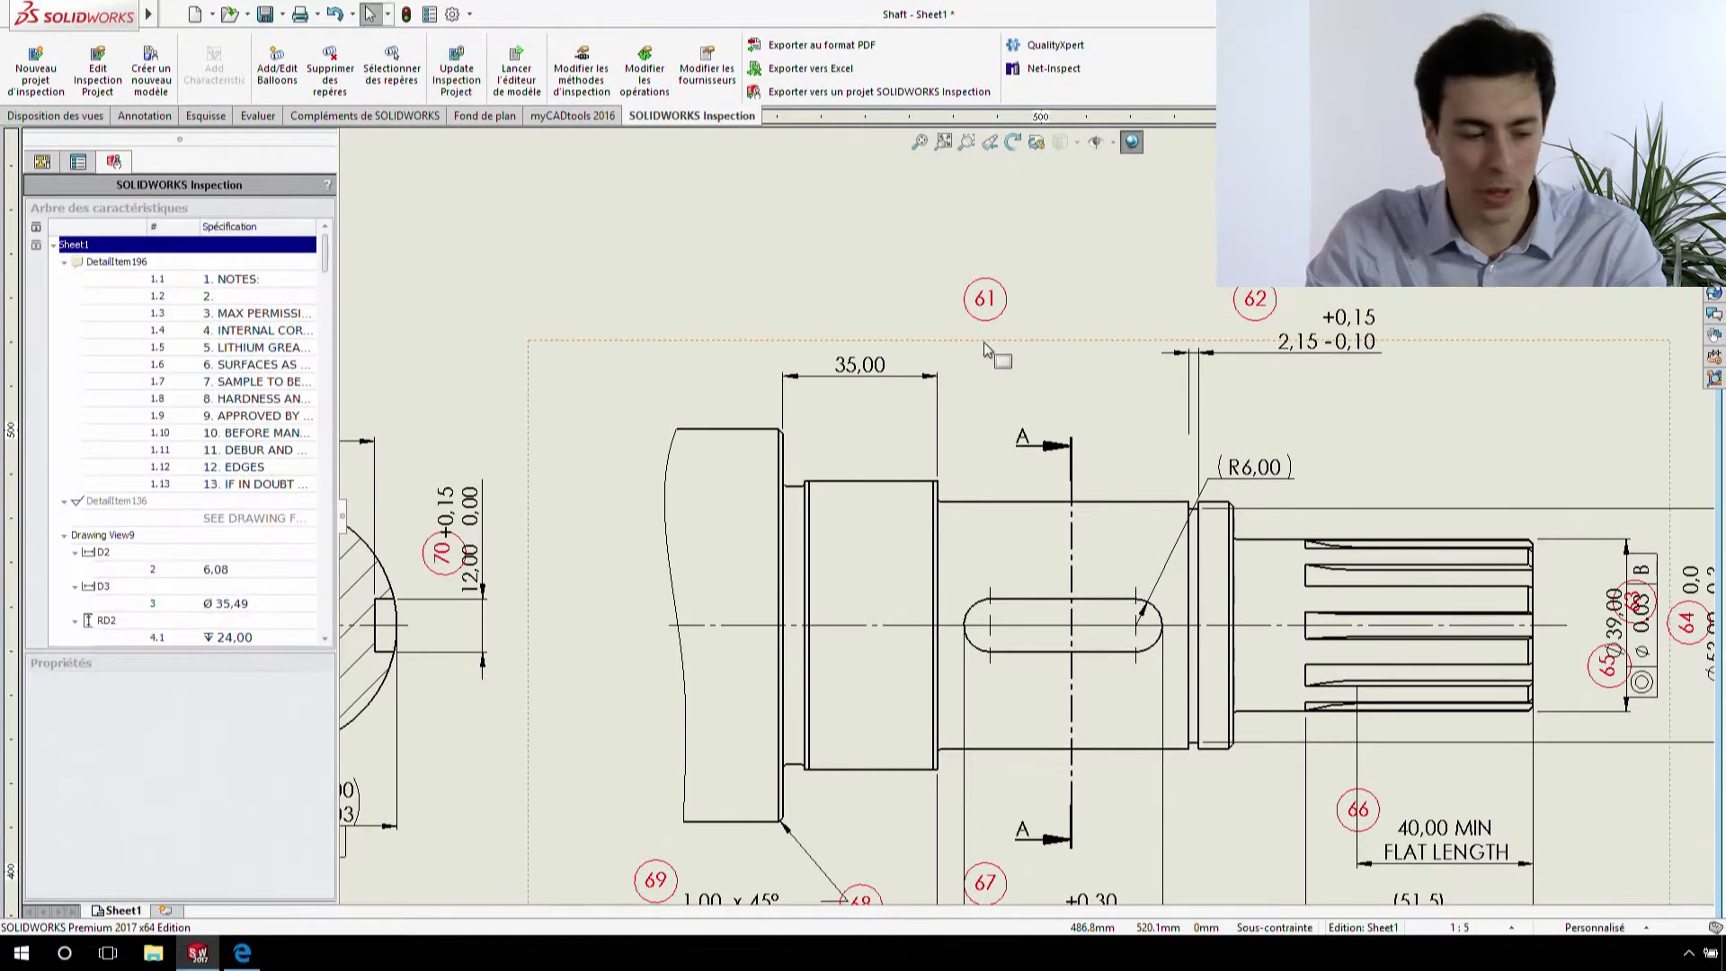
{"action": "scroll", "coordinate": [232, 377], "scroll_direction": "down", "scroll_amount": 10}
{"action": "scroll", "coordinate": [232, 378], "scroll_direction": "down", "scroll_amount": 15}
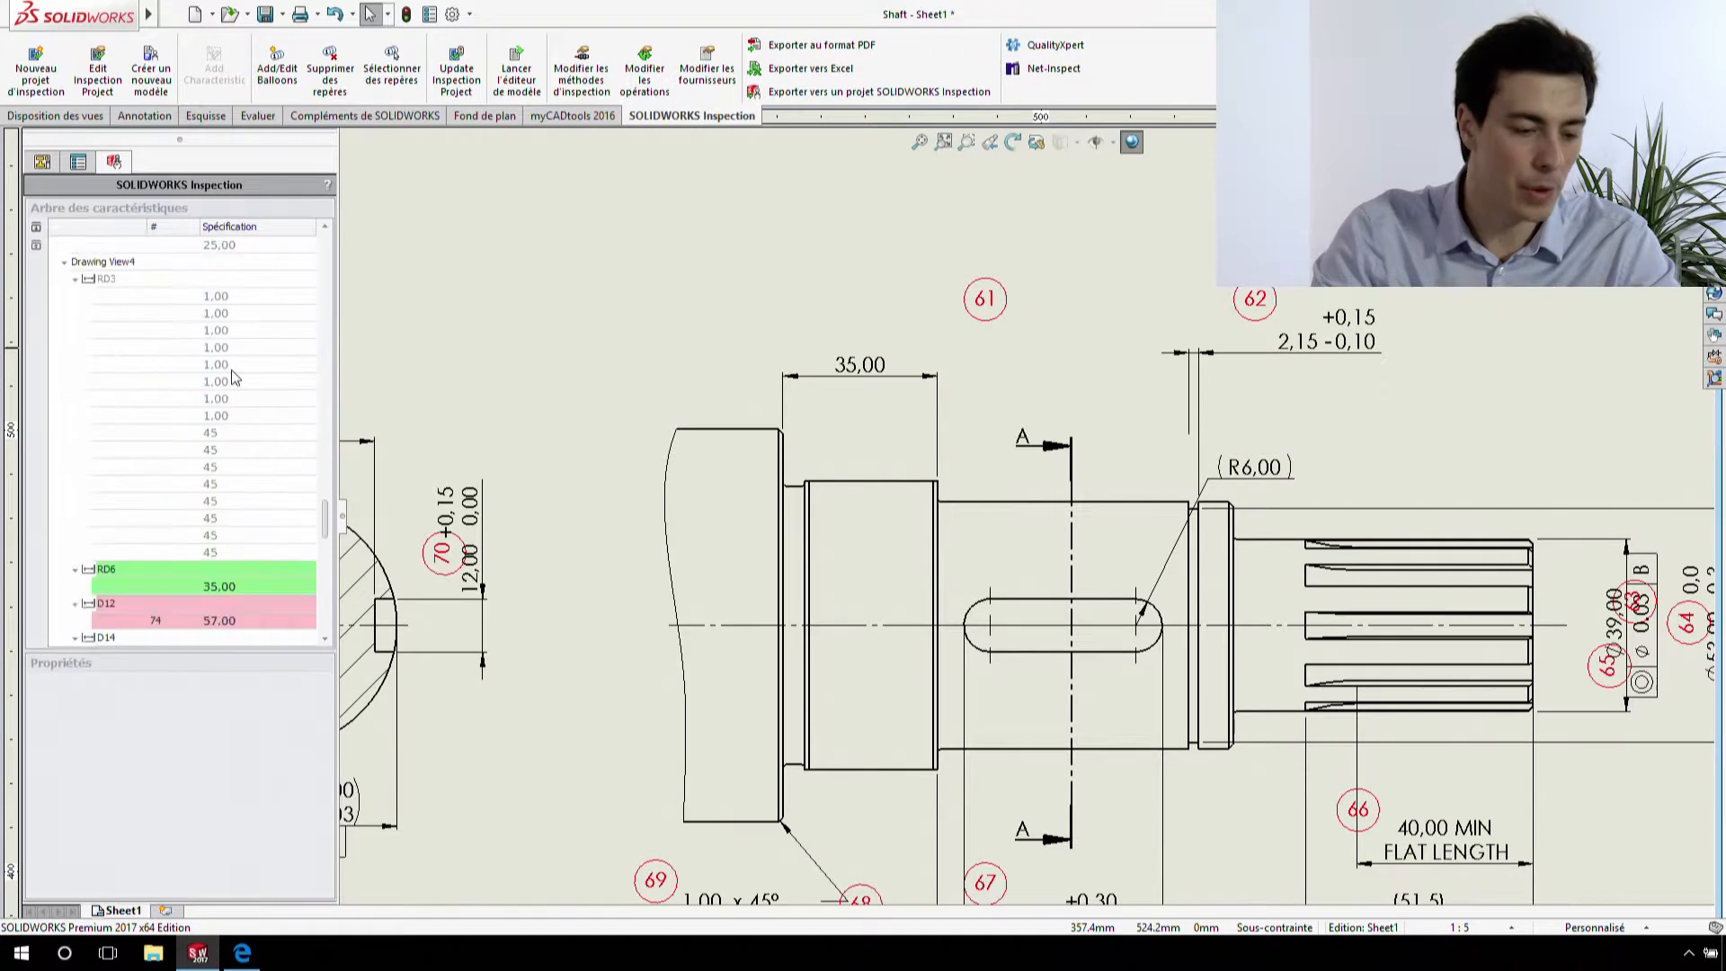
{"action": "scroll", "coordinate": [232, 378], "scroll_direction": "down", "scroll_amount": 5}
{"action": "right_click", "coordinate": [235, 347]}
{"action": "left_click", "coordinate": [305, 372]}
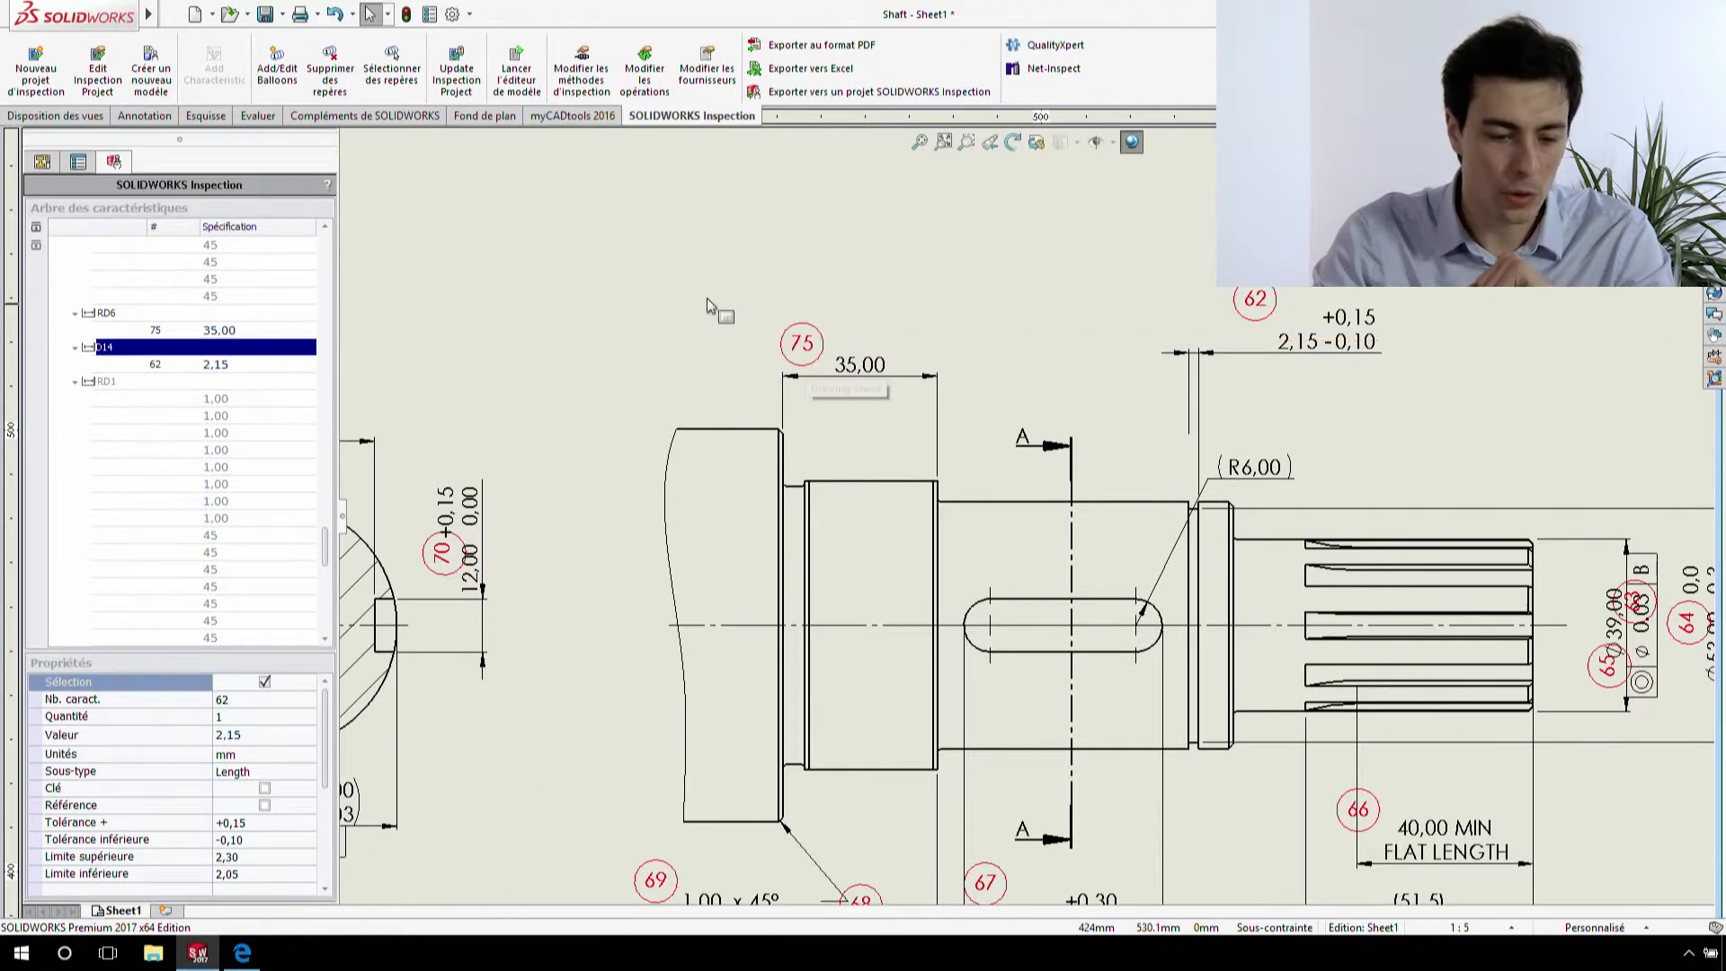
- Replace the inspection project with a new one from the Default.swidot template, with extraction set to Manual
{"action": "key", "text": "f"}
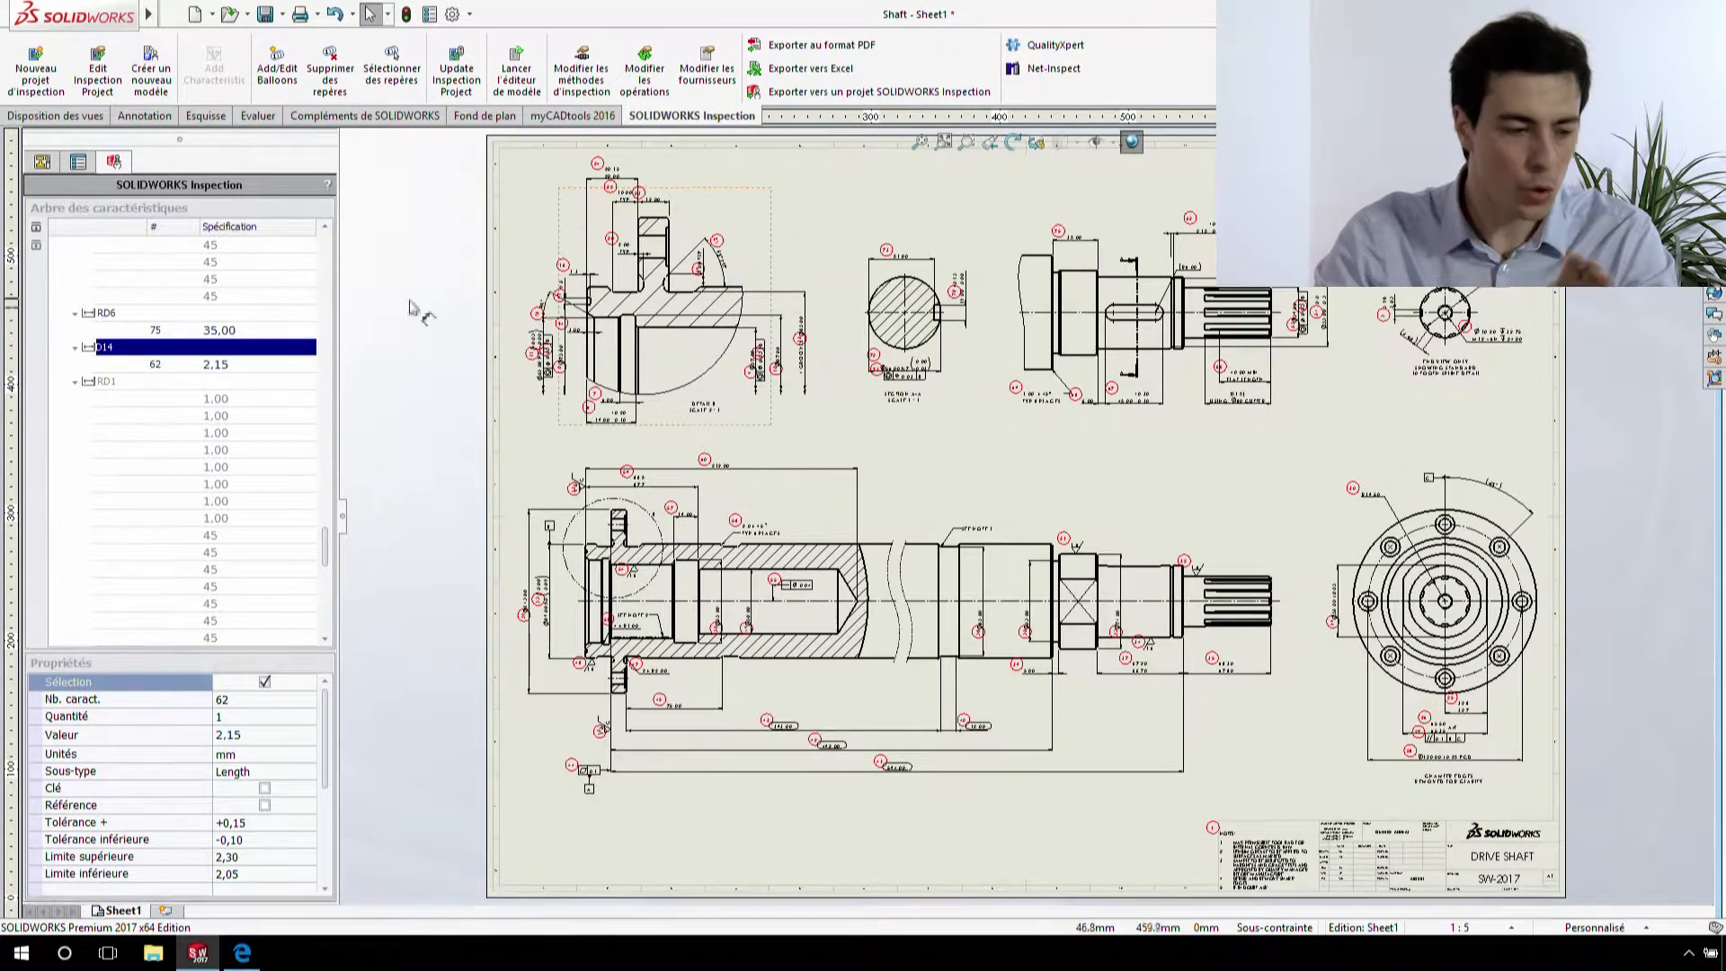
{"action": "left_click", "coordinate": [36, 72]}
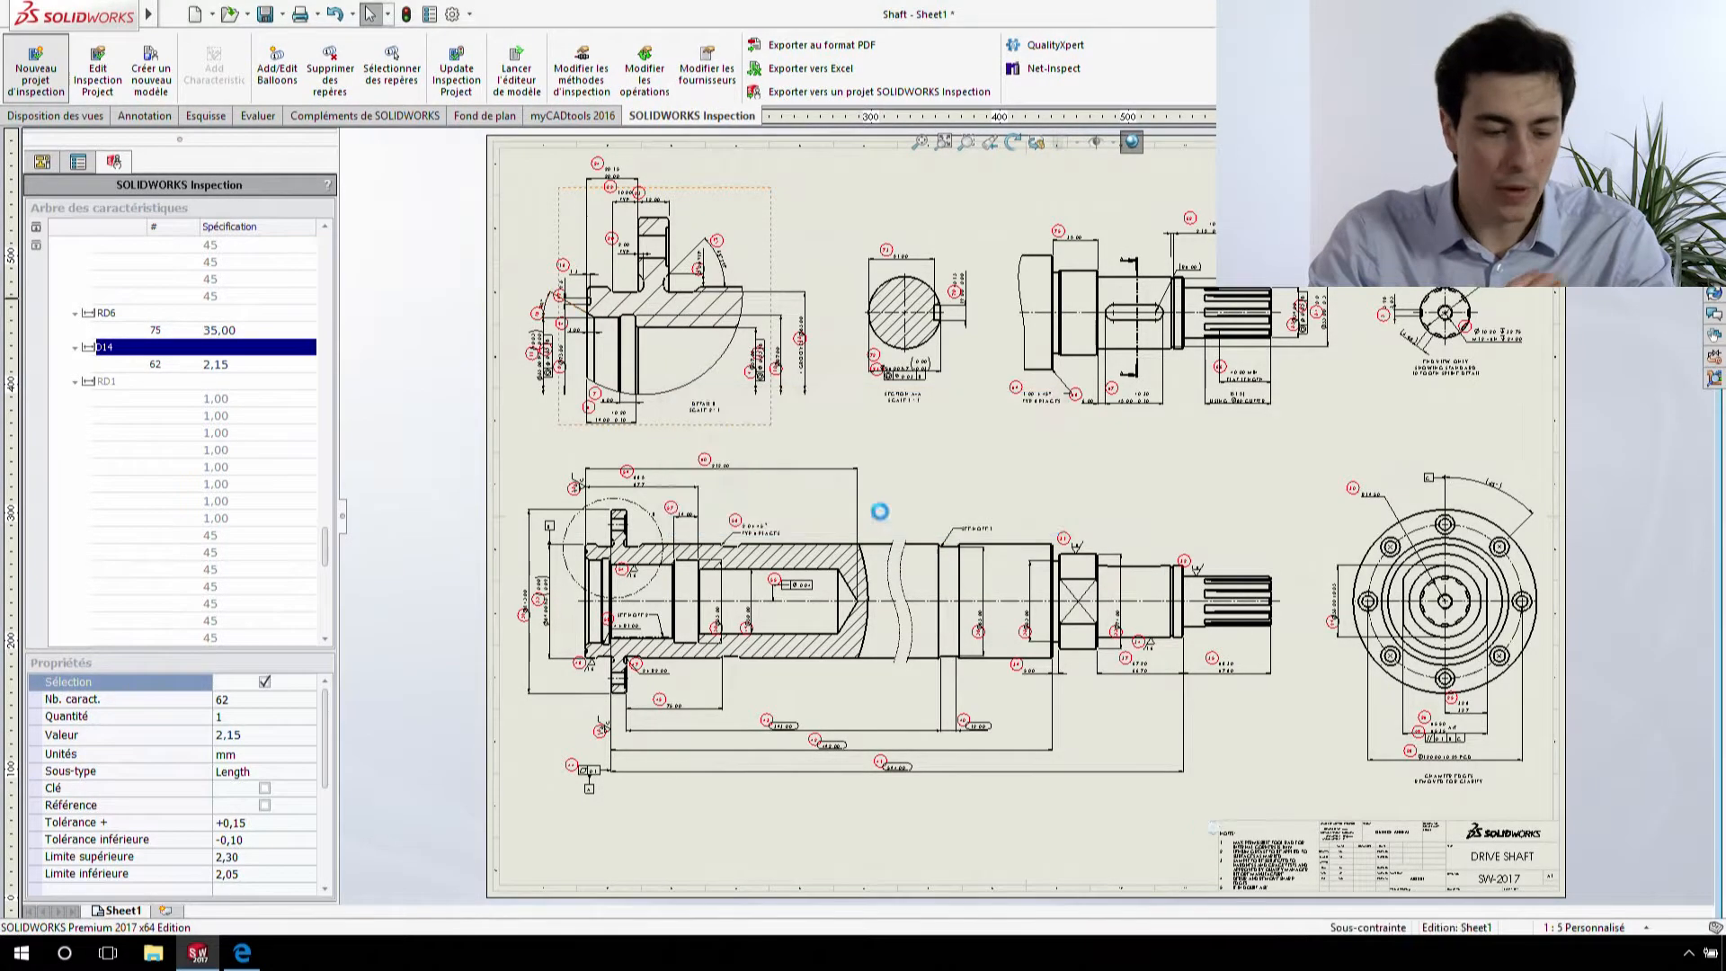
{"action": "left_click", "coordinate": [912, 513]}
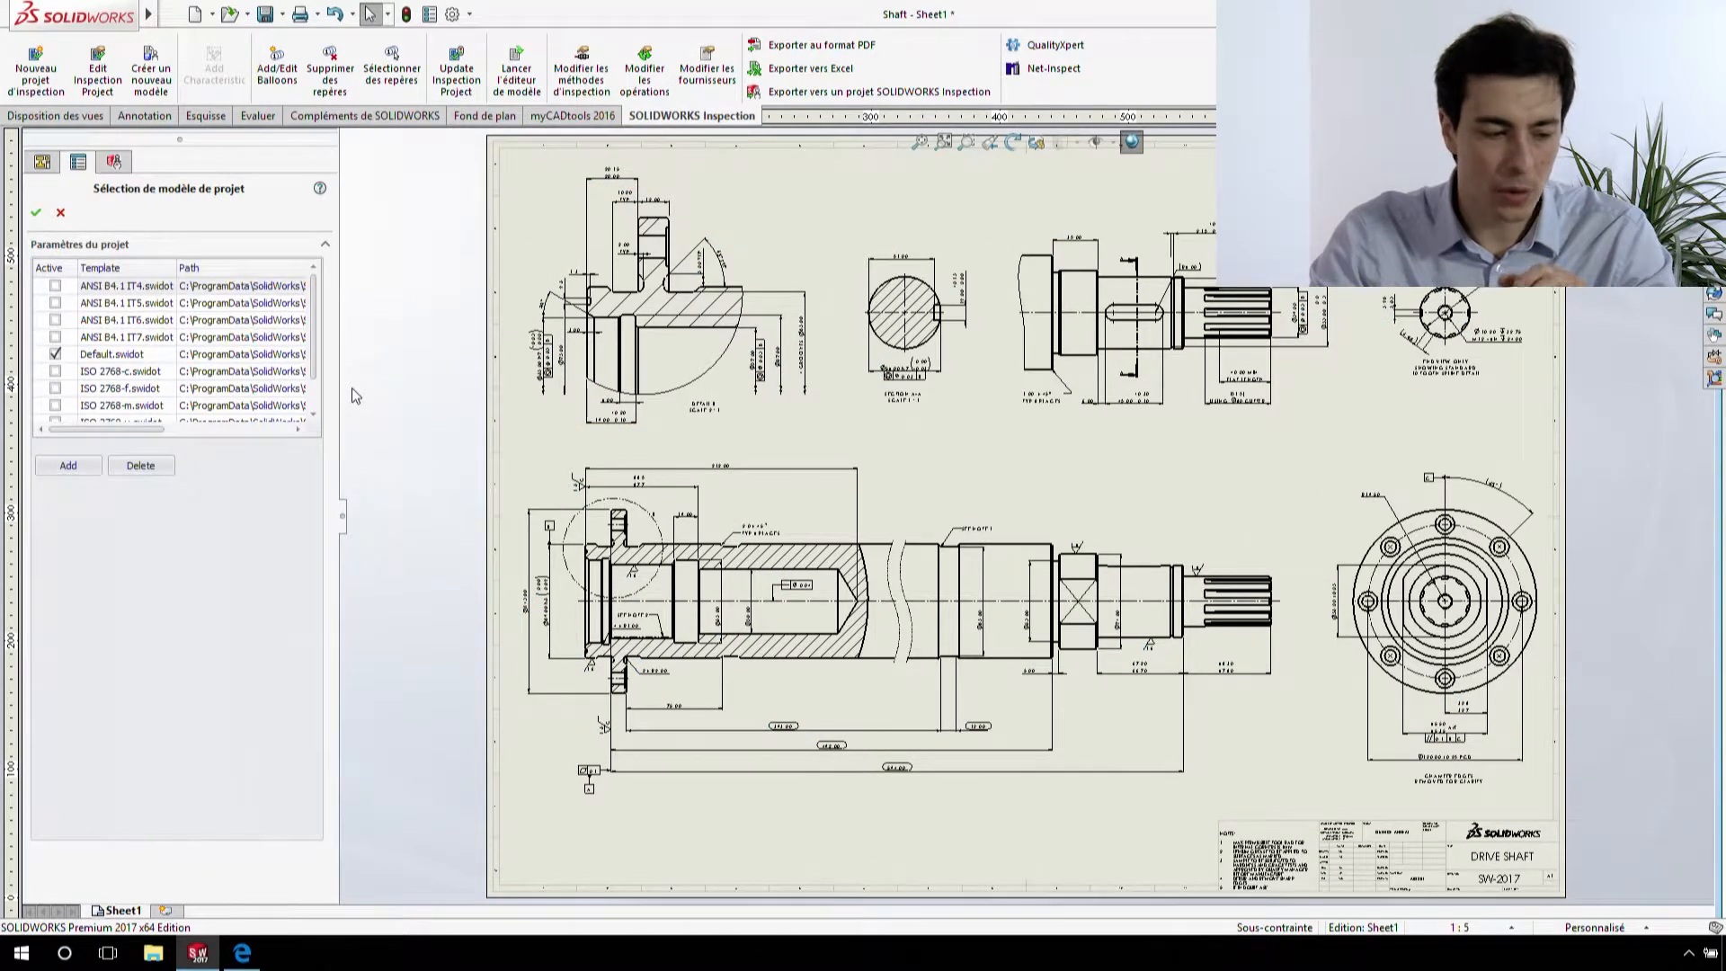
{"action": "left_click", "coordinate": [36, 213]}
{"action": "left_click", "coordinate": [237, 556]}
{"action": "left_click", "coordinate": [231, 581]}
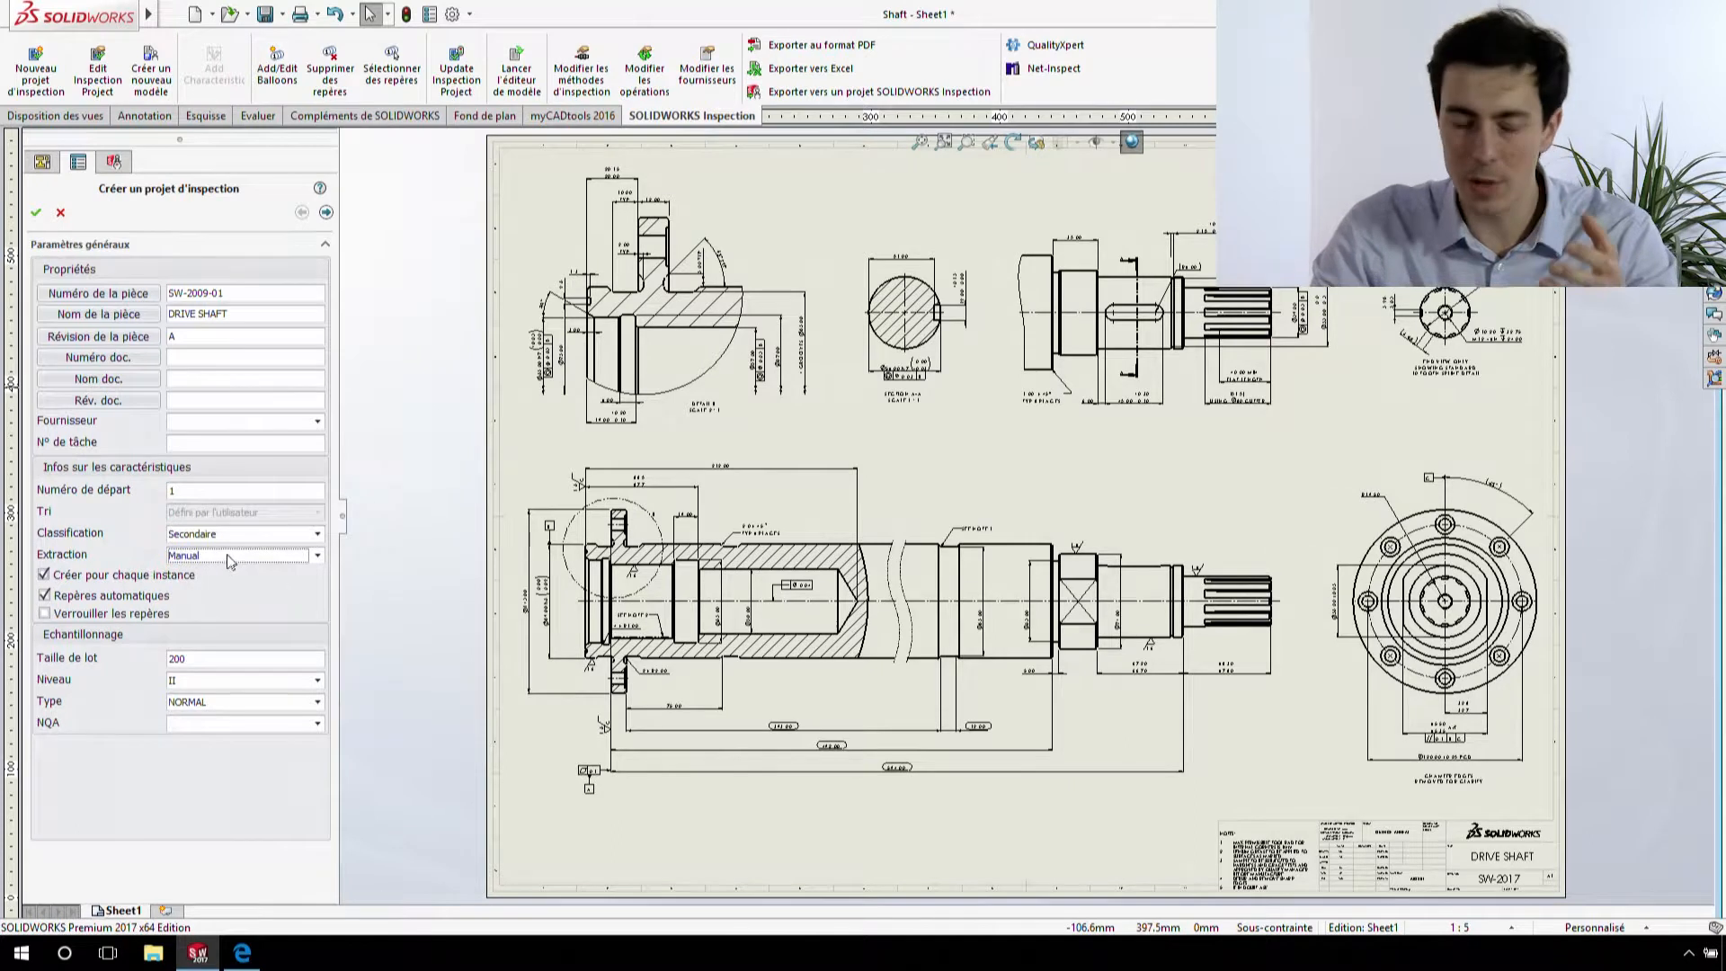
{"action": "left_click", "coordinate": [36, 212]}
- Add the 67,20/66,70 and 68,30/67,80 limits and the 393, 75, 12, 492 and 594 lengths below the main shaft view as characteristics
{"action": "left_click", "coordinate": [214, 68]}
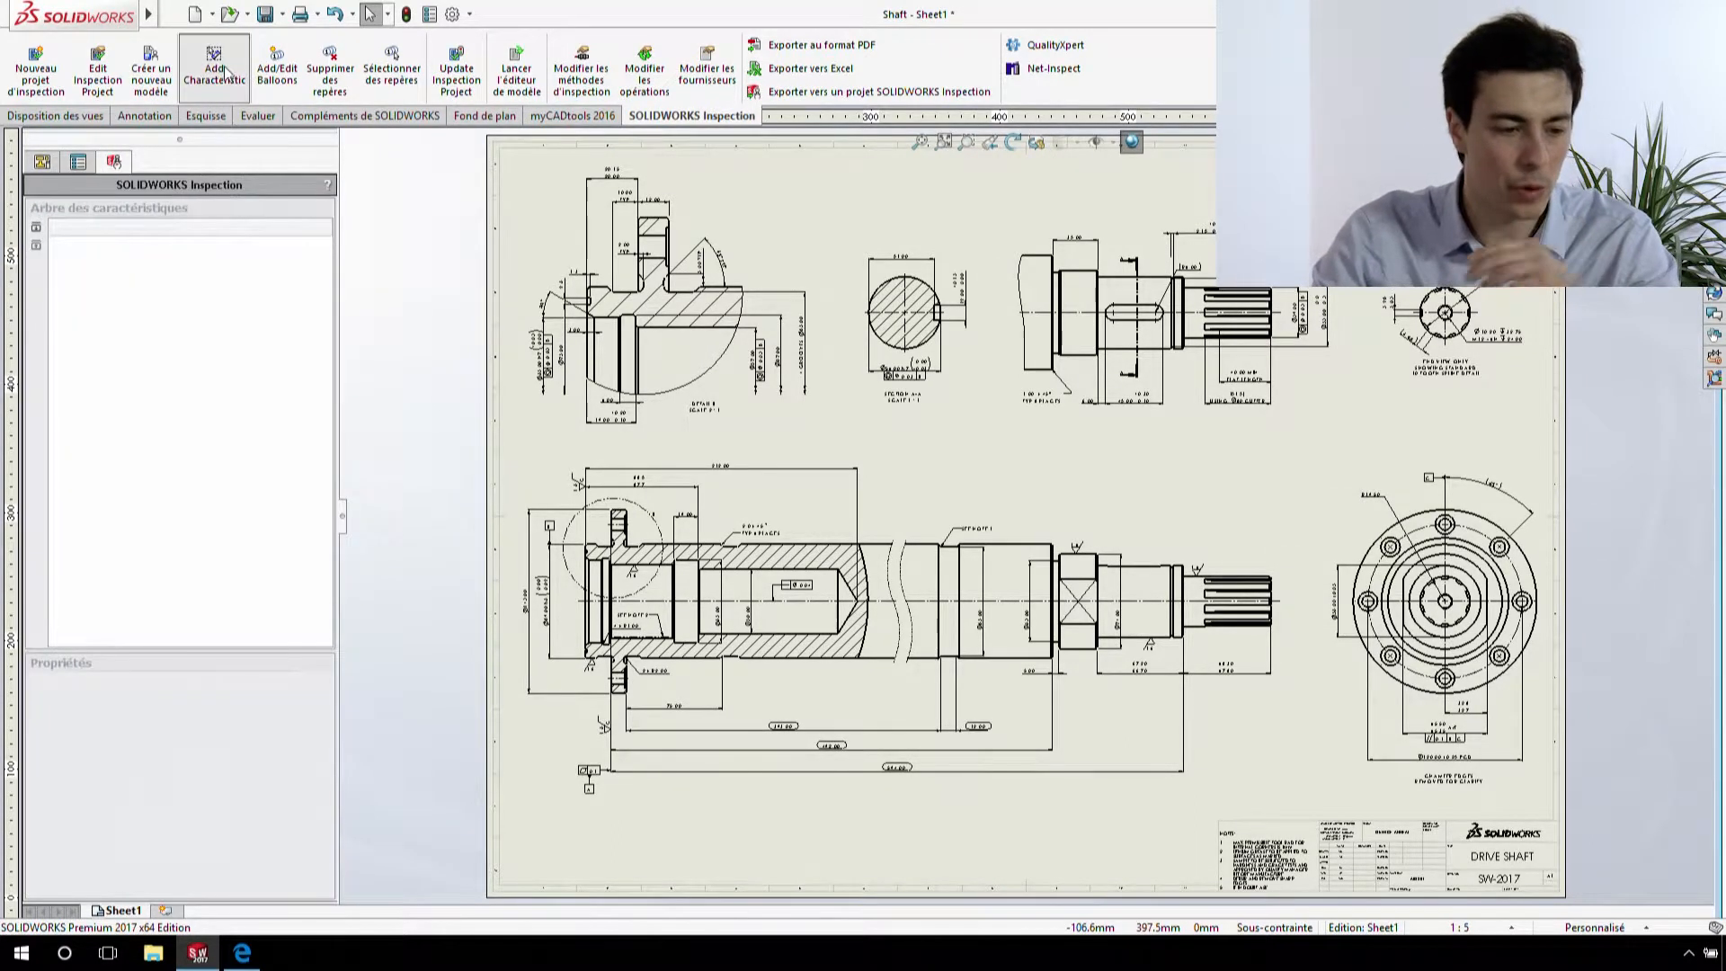
{"action": "left_click", "coordinate": [1160, 688]}
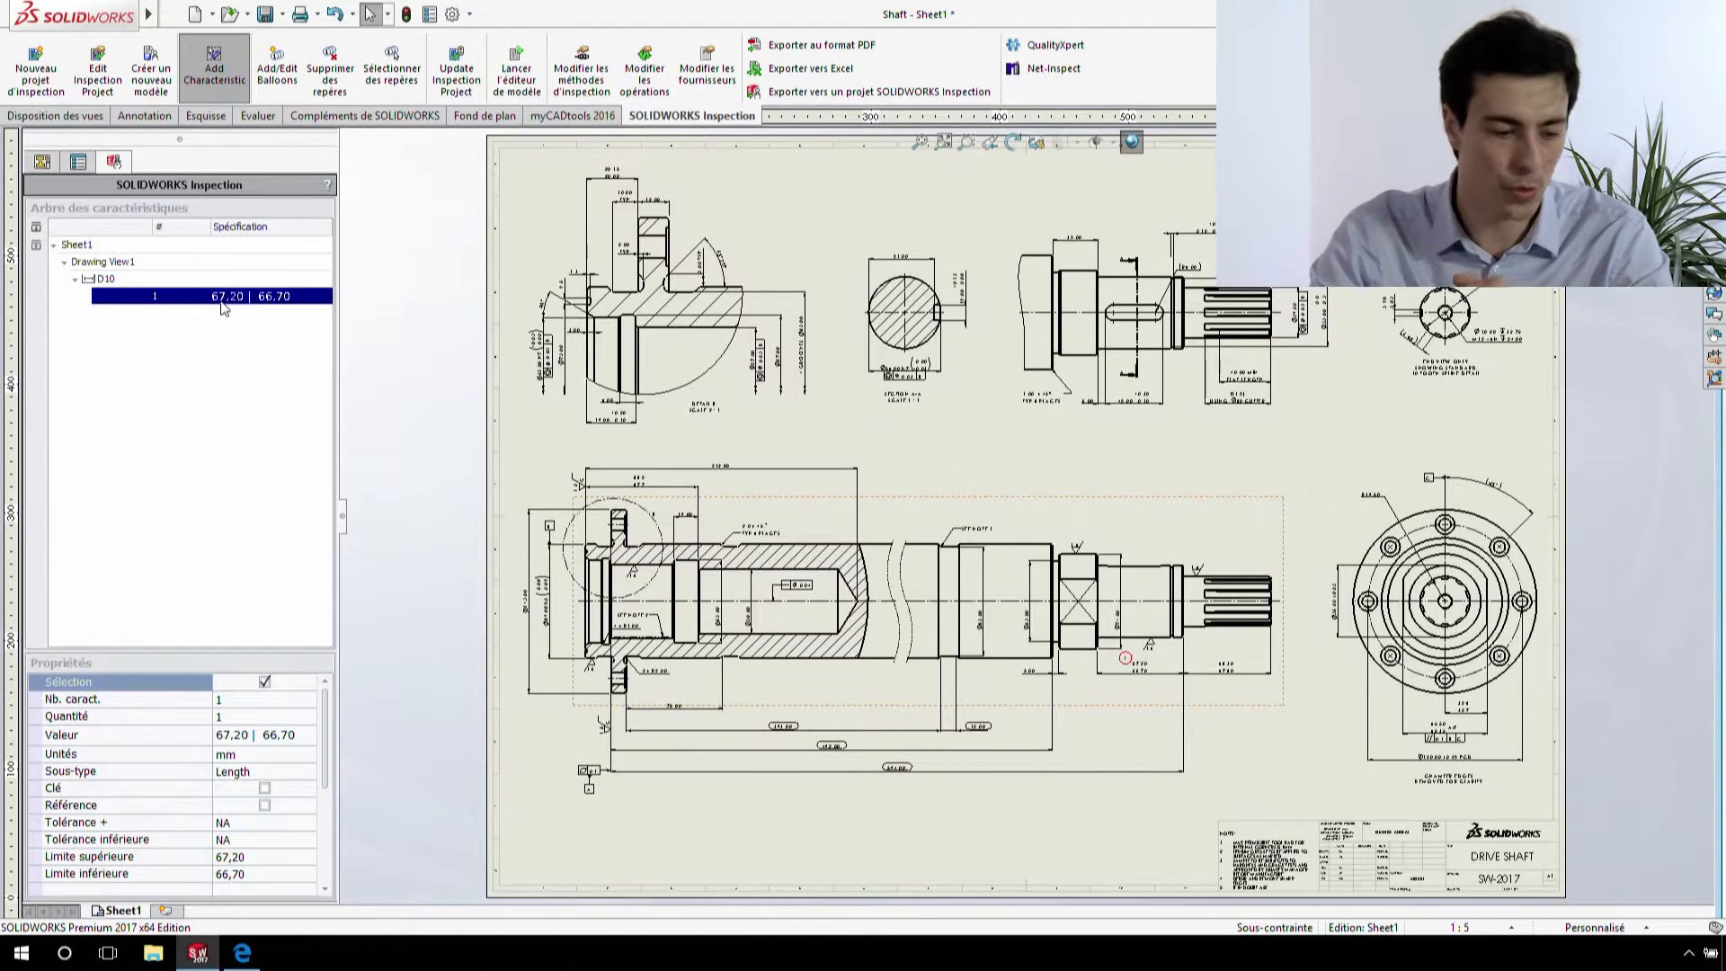
{"action": "left_click", "coordinate": [1234, 670]}
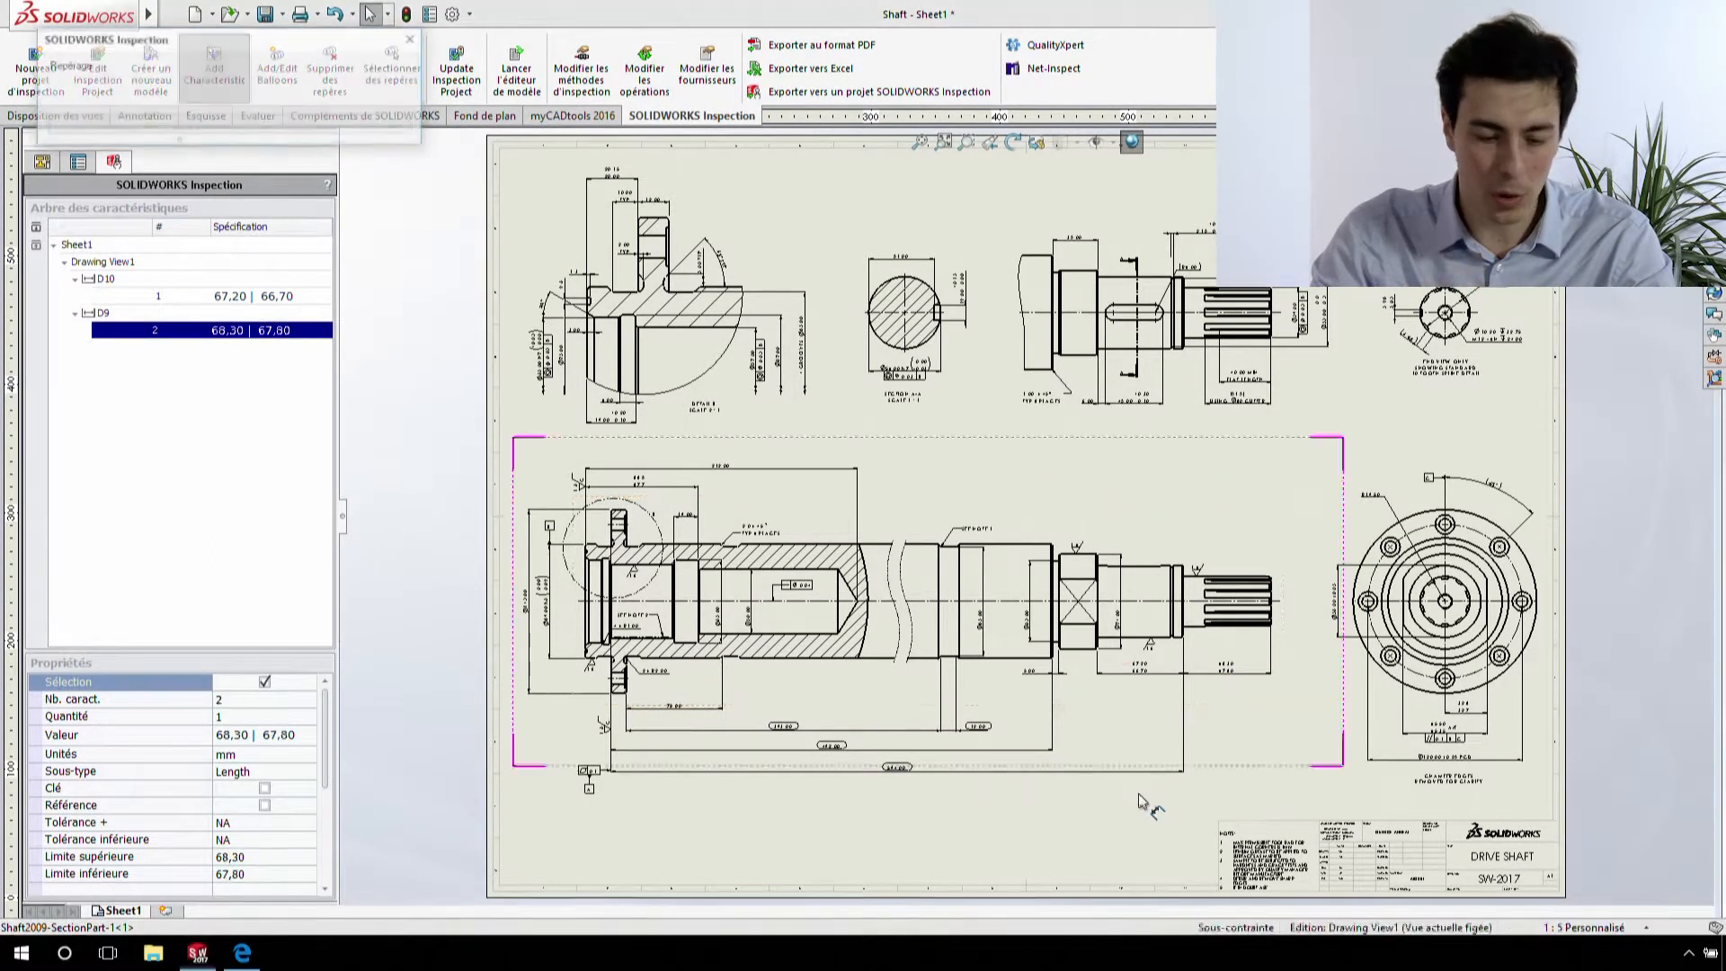
{"action": "left_click_drag", "start_coordinate": [1134, 806], "coordinate": [661, 701]}
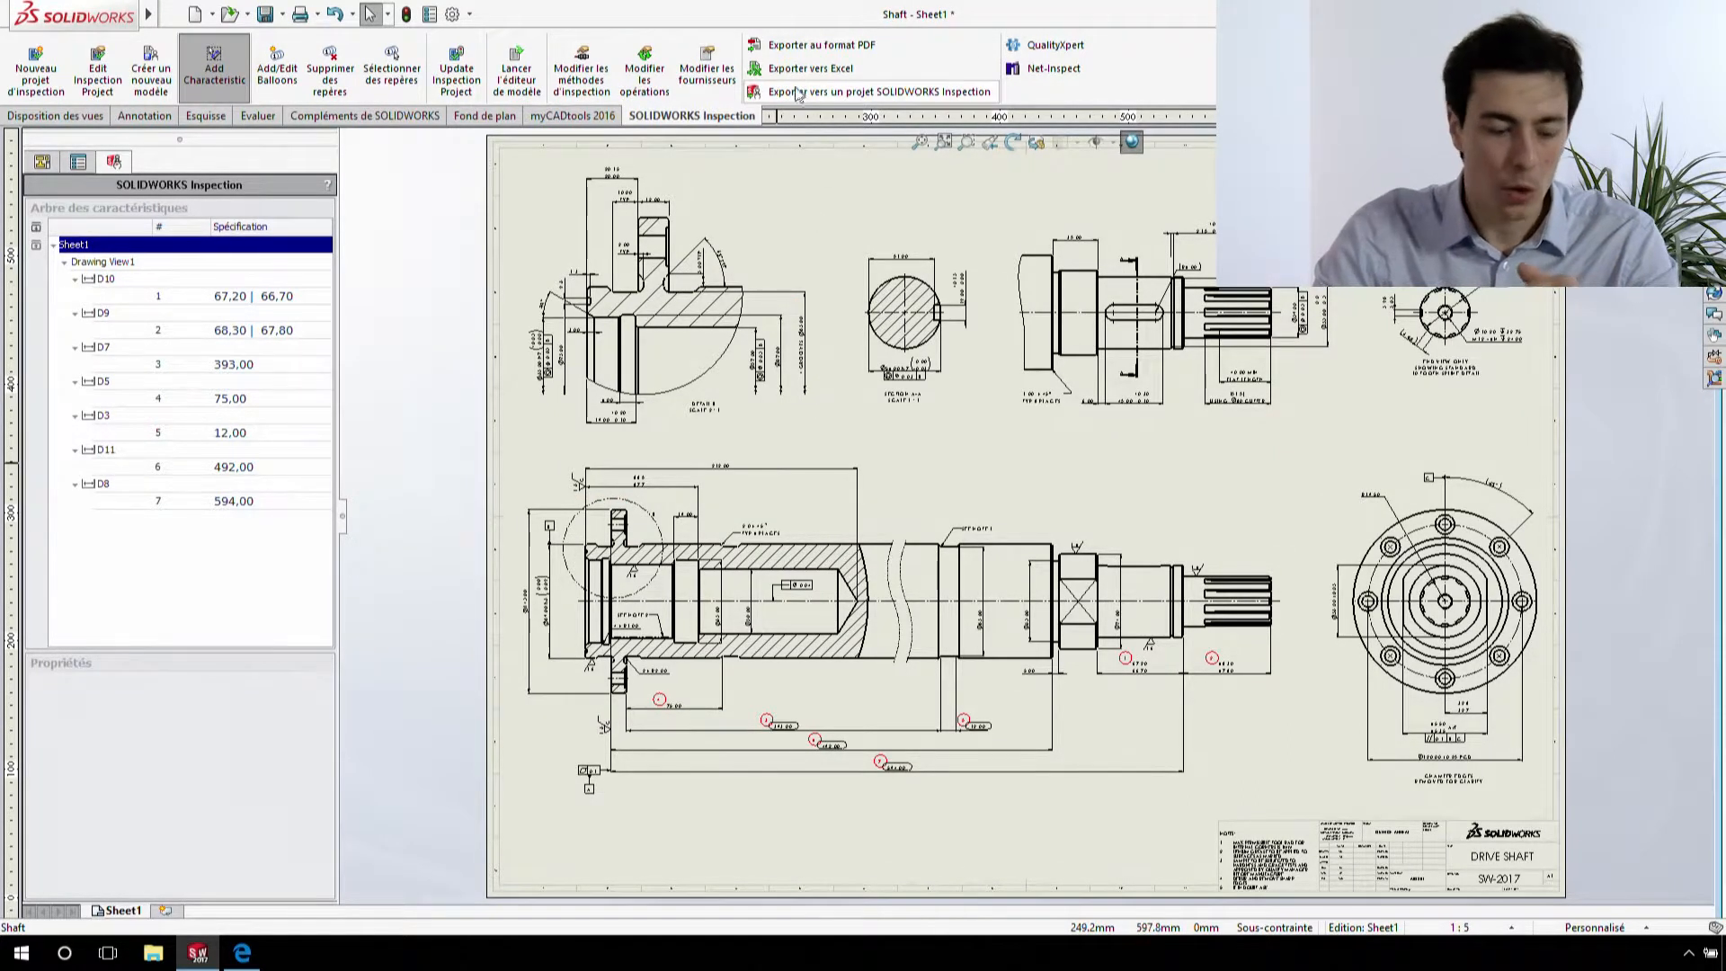
- Switch to Edge to examine the ballooned drawing in Shaft.pdf, and return to SOLIDWORKS
{"action": "left_click", "coordinate": [242, 953]}
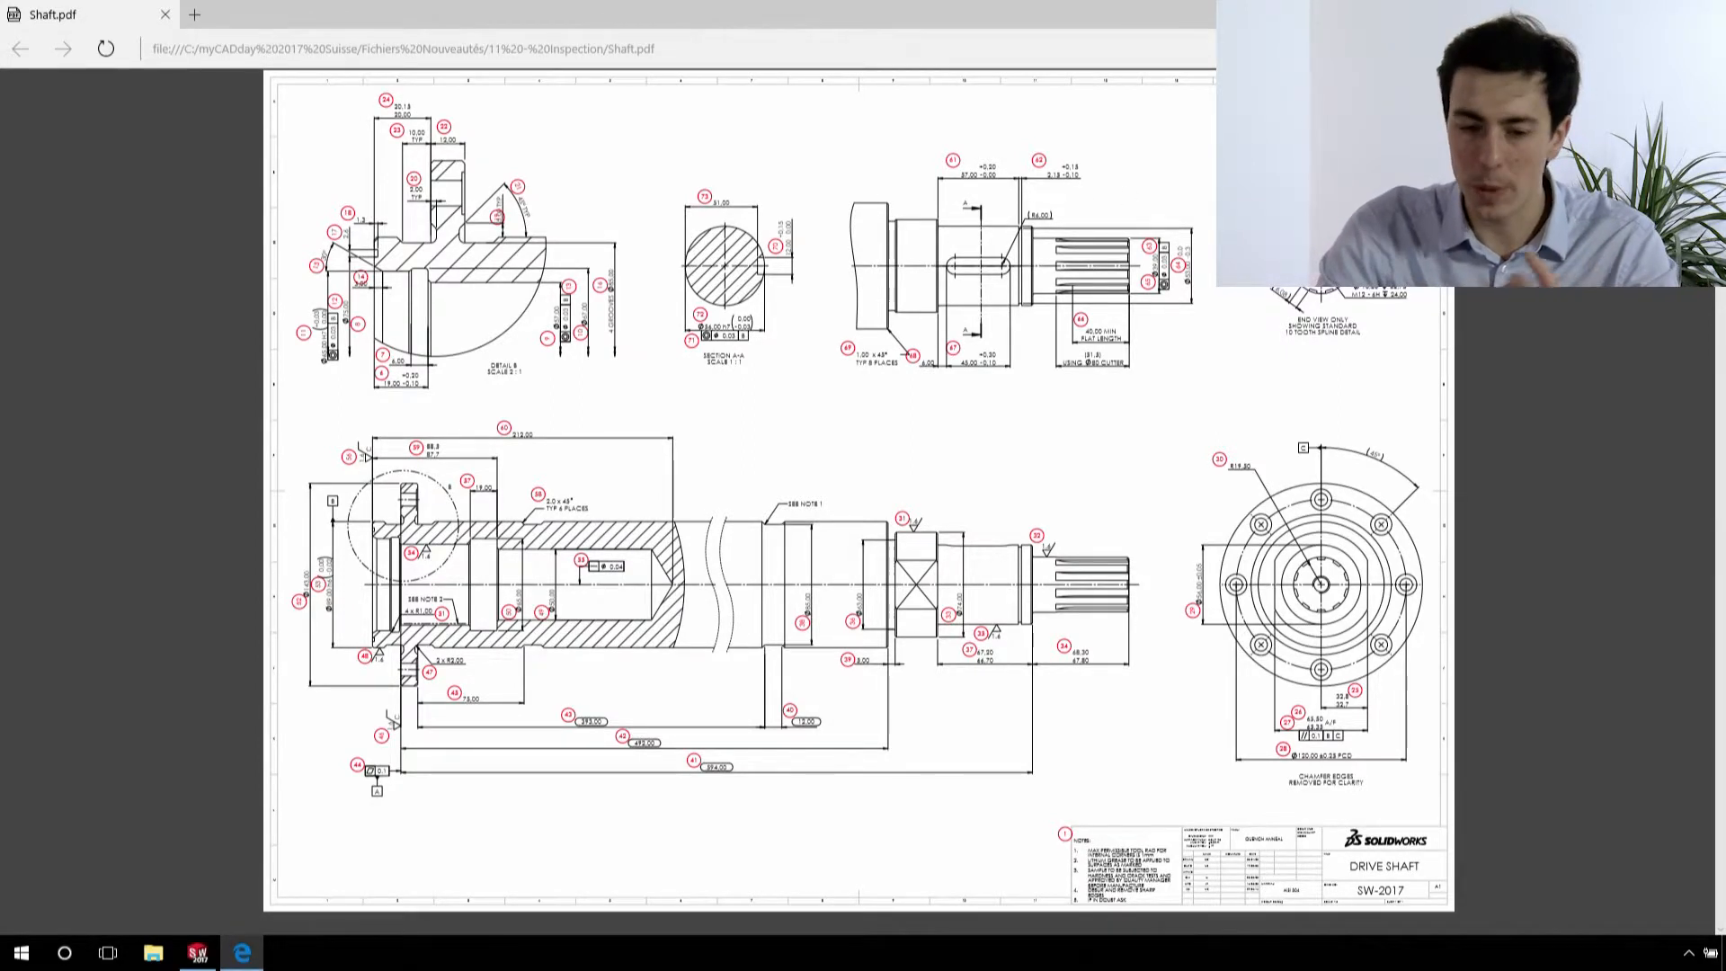
{"action": "key", "text": "alt+Tab"}
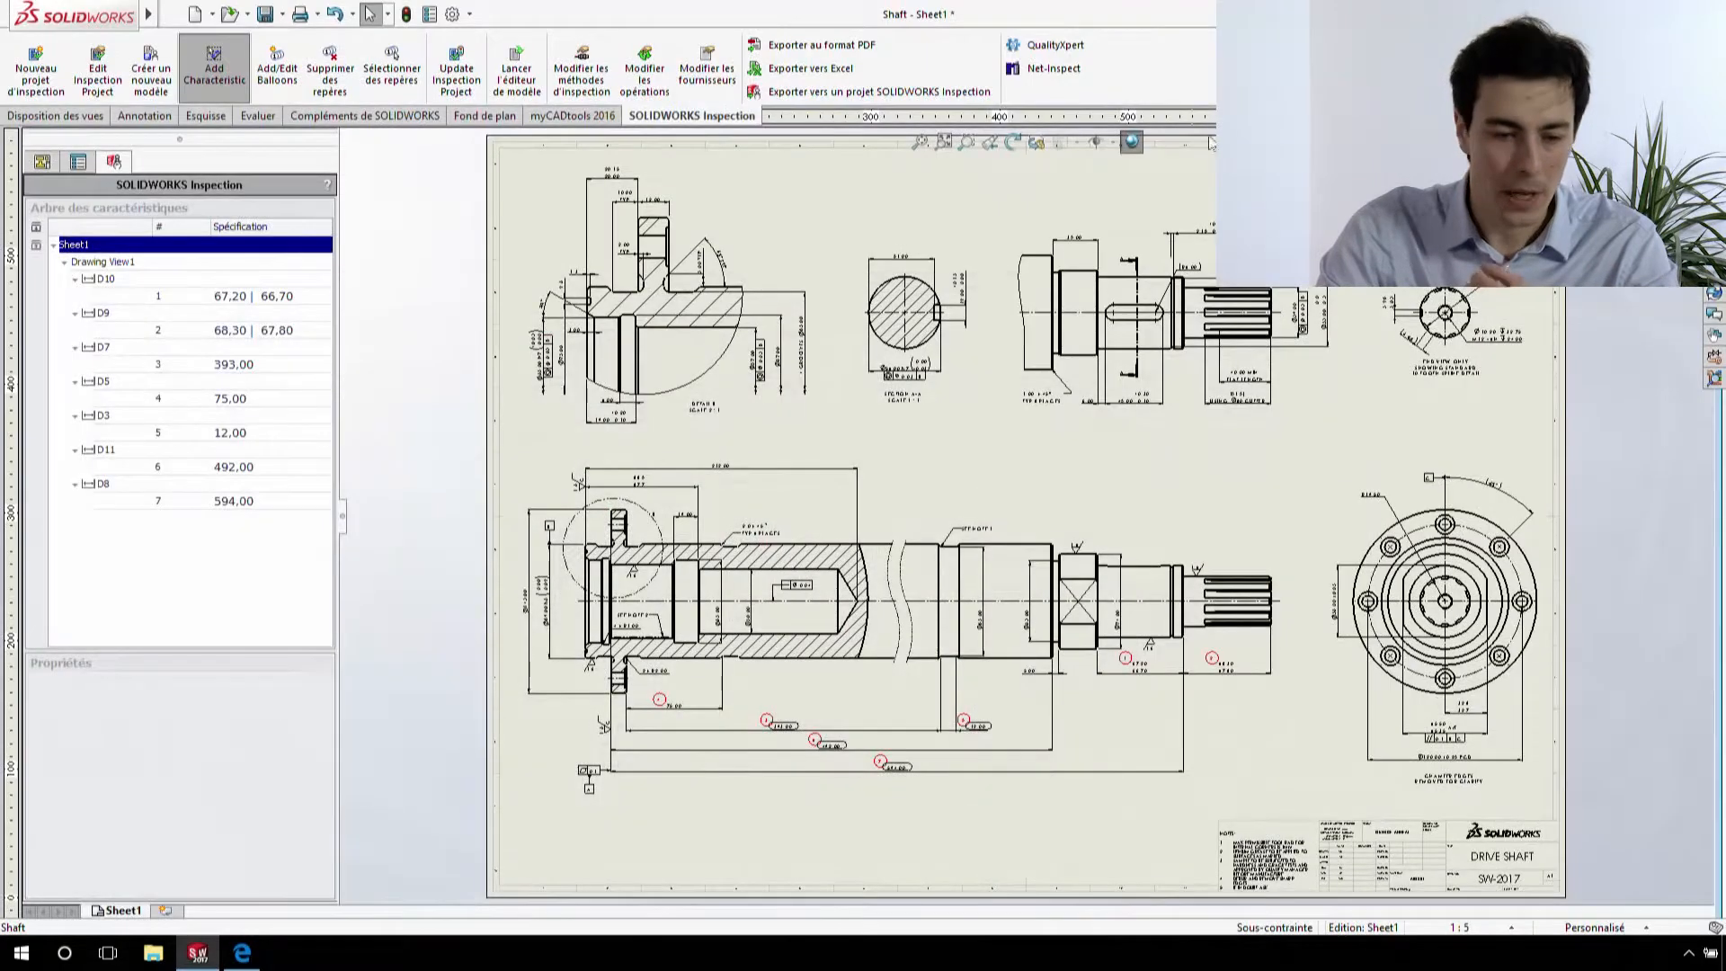
- Export the inspection report to Excel, adding the Visiativ model.xlt template and making it the active one
{"action": "left_click", "coordinate": [764, 69]}
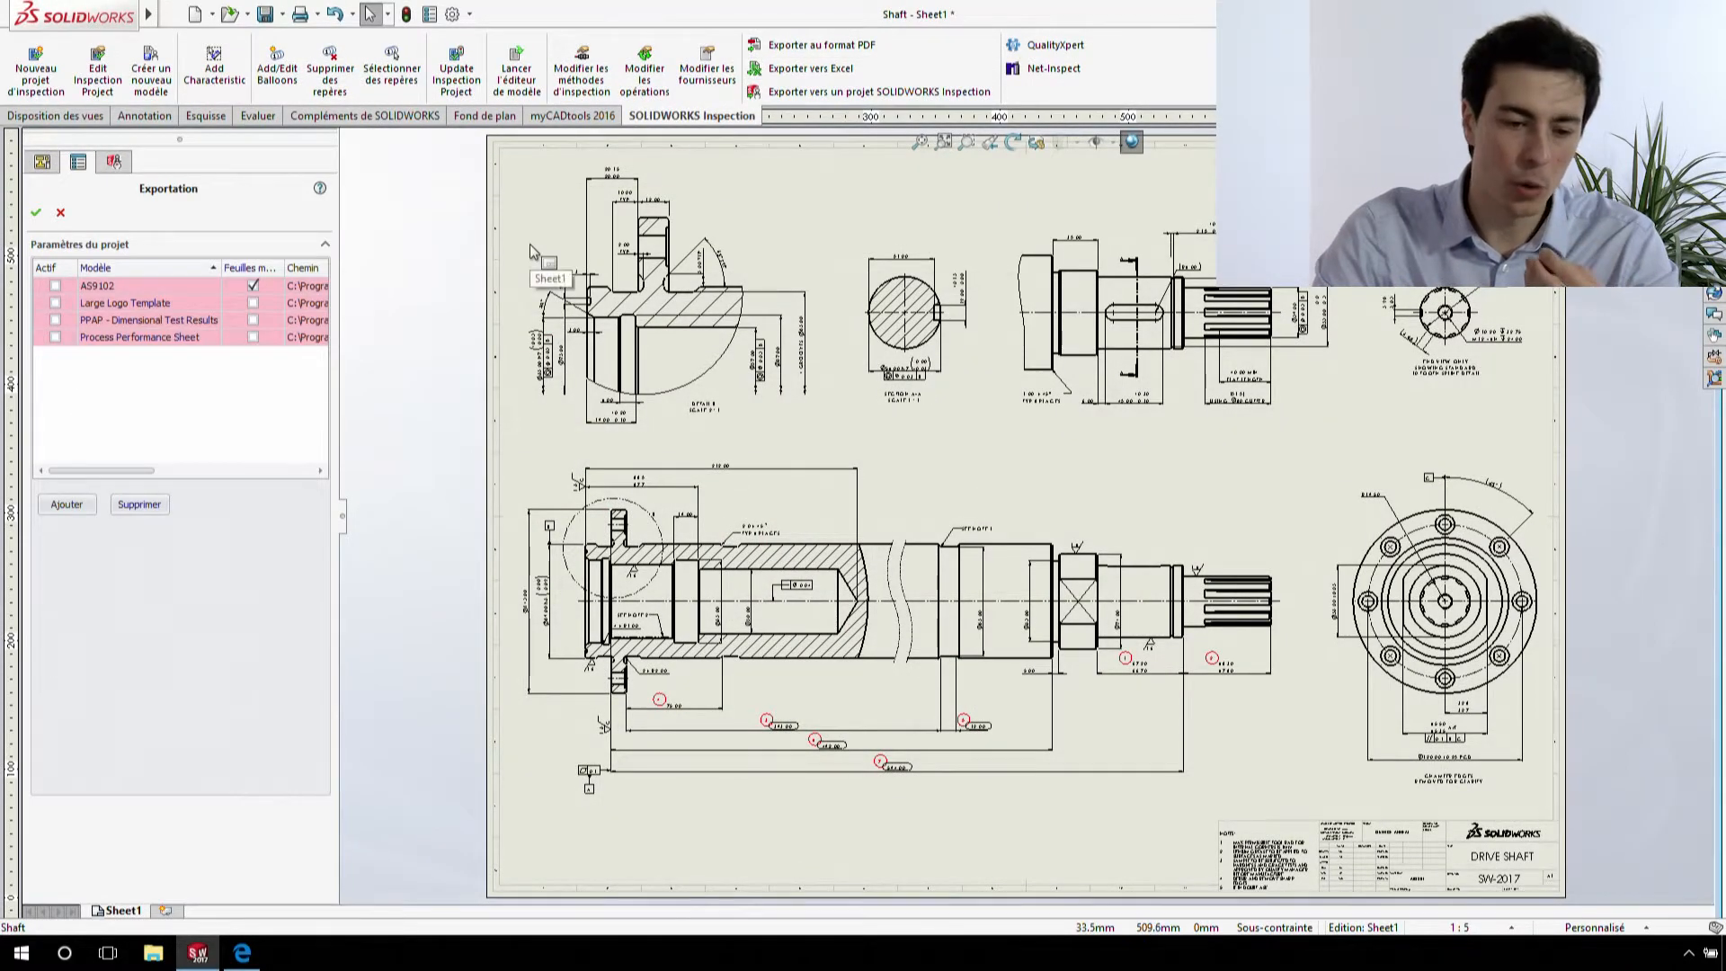
{"action": "left_click", "coordinate": [68, 506]}
{"action": "left_click", "coordinate": [461, 304]}
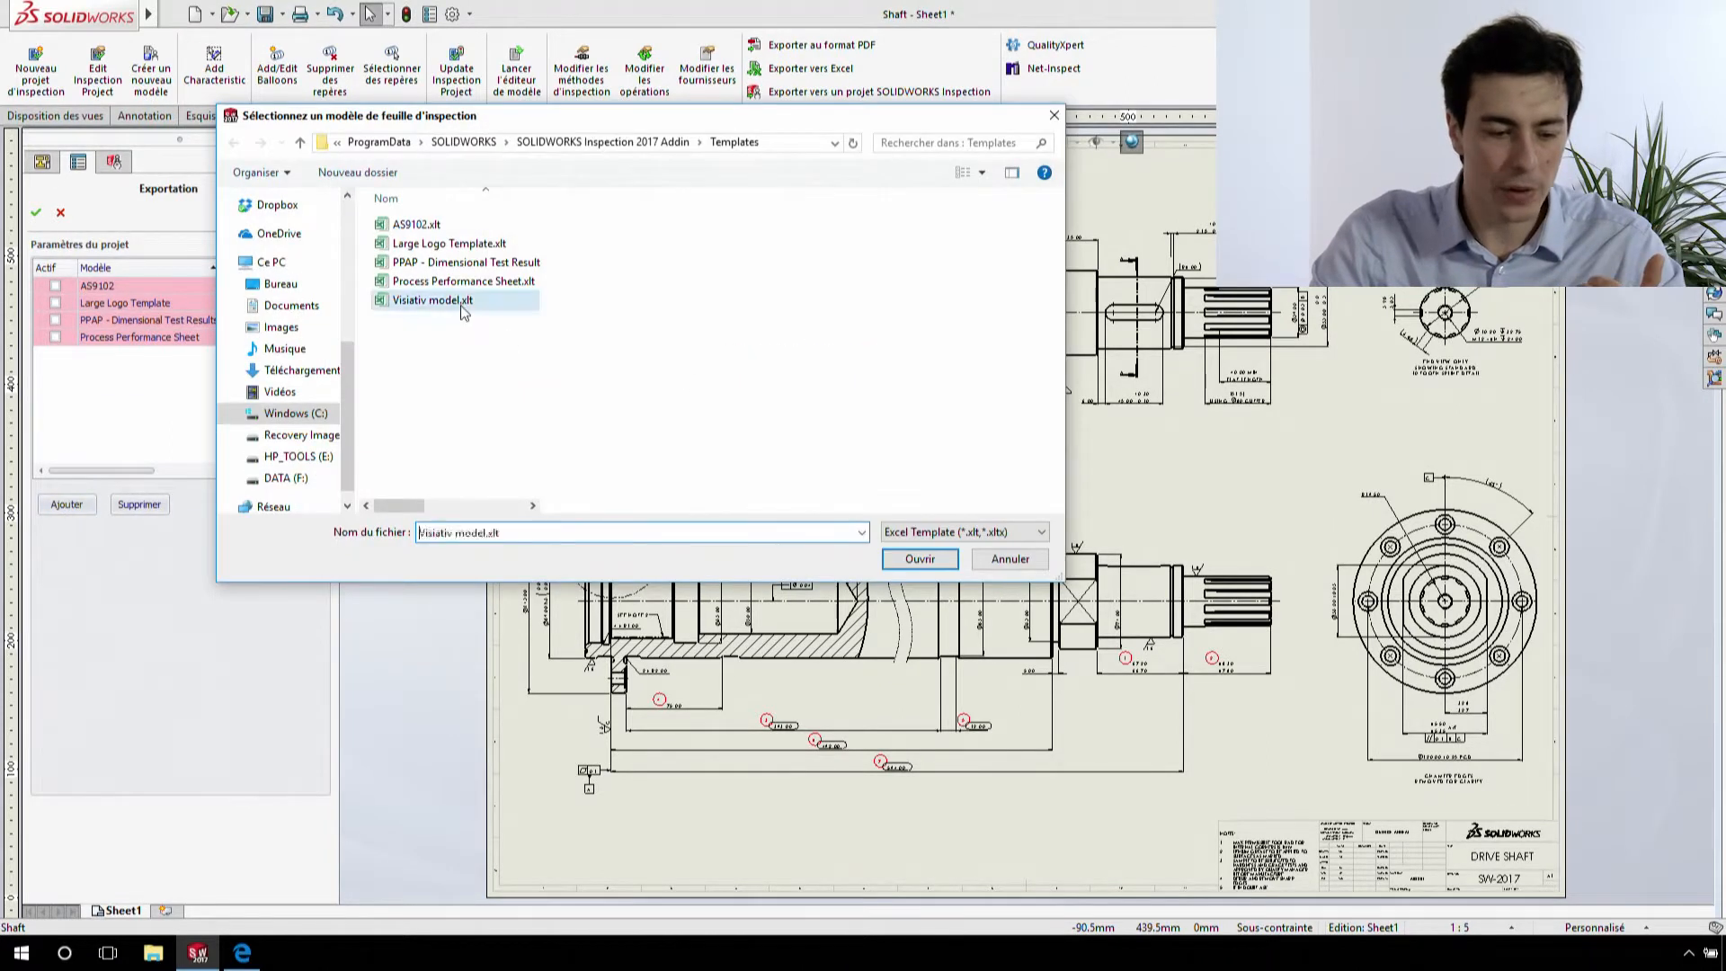
{"action": "double_click", "coordinate": [462, 302]}
{"action": "left_click", "coordinate": [55, 356]}
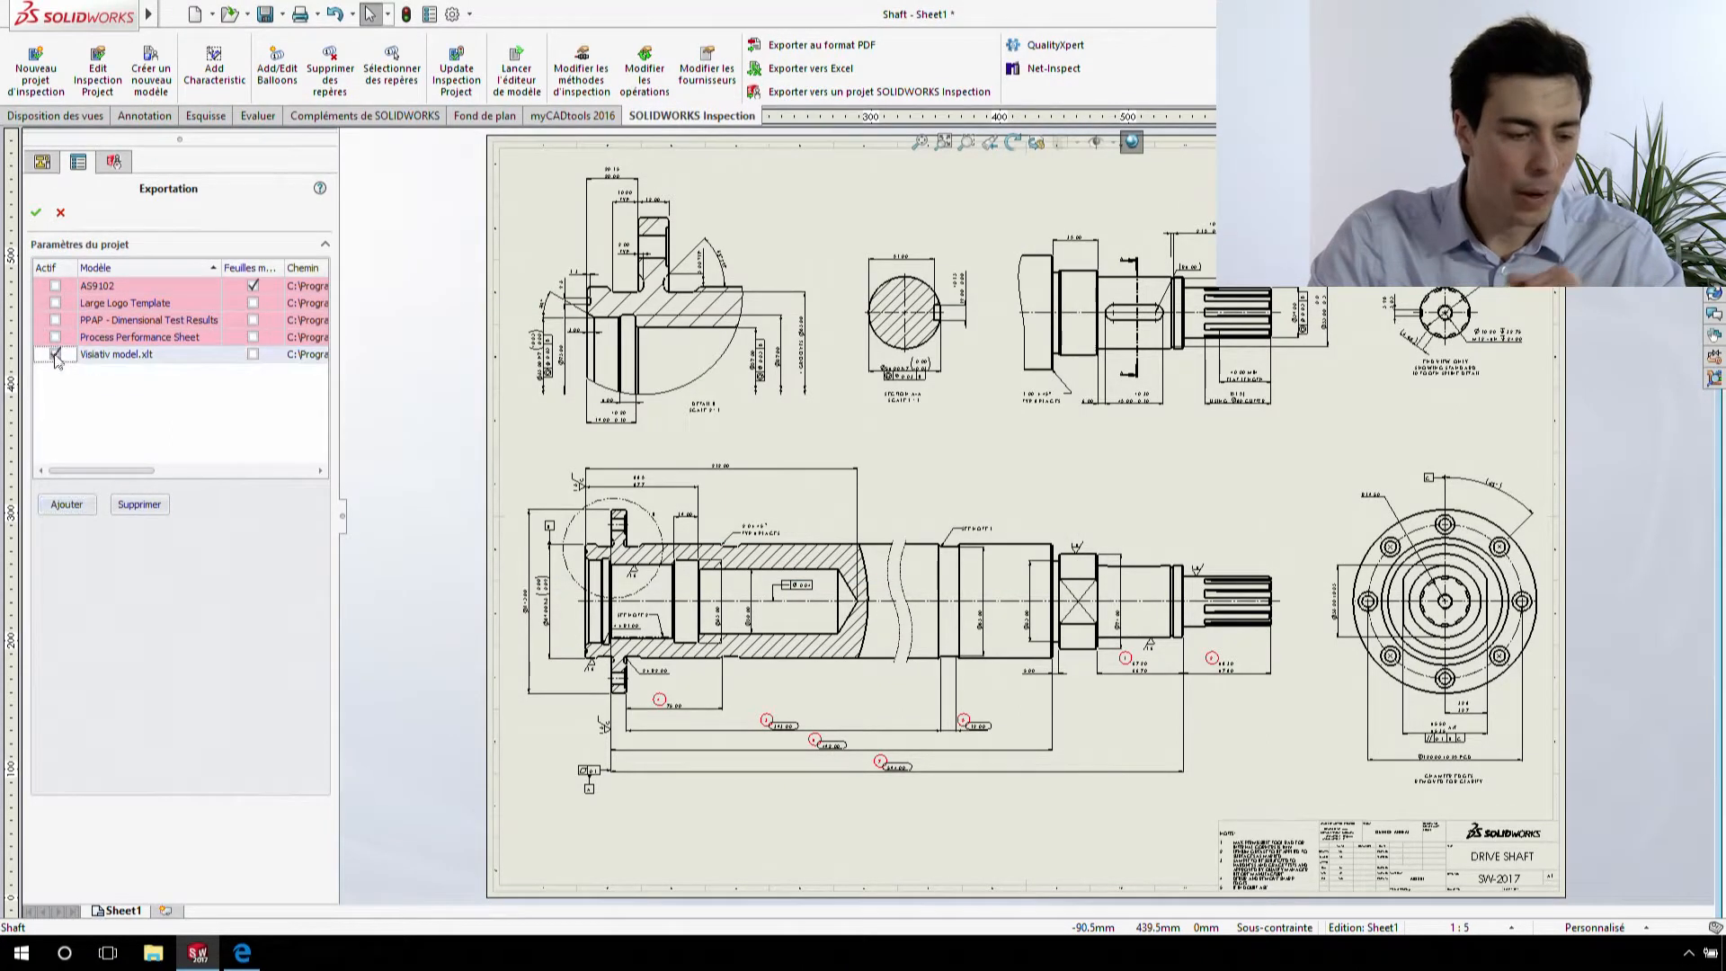
{"action": "left_click", "coordinate": [36, 214]}
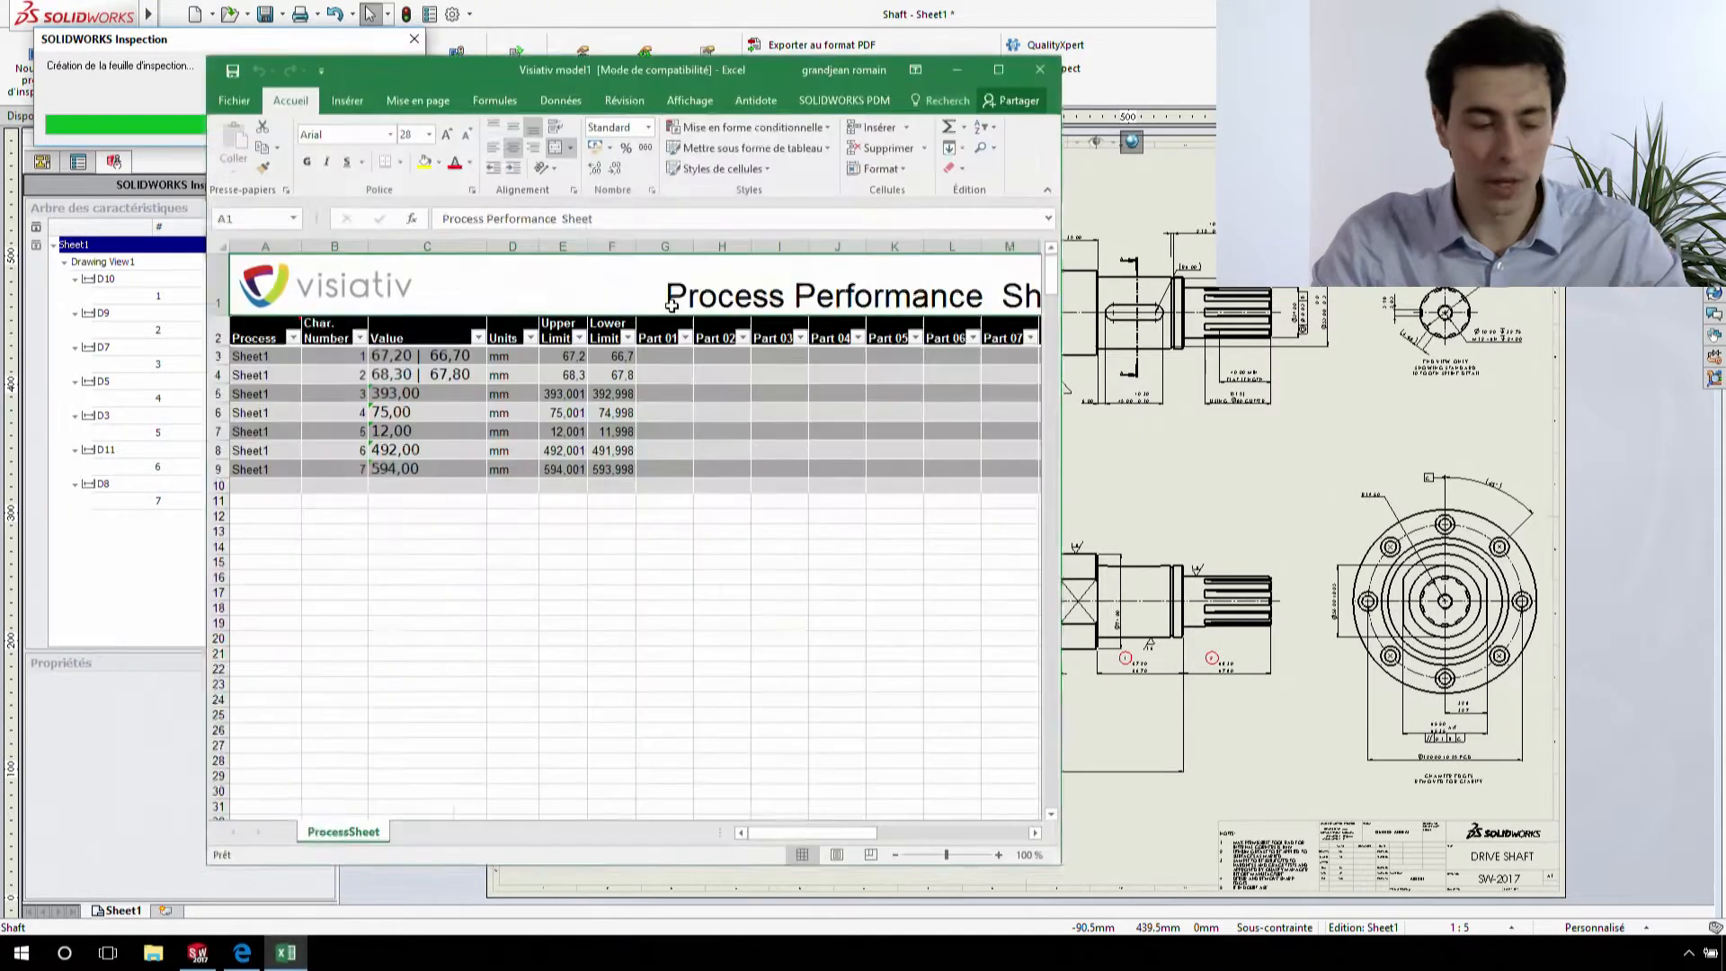
- In the exported Excel sheet, enter measured values for characteristic 1: 67,2 for Part 01 and 67,3 for Part 02
{"action": "left_click_drag", "start_coordinate": [1062, 316], "coordinate": [1552, 334]}
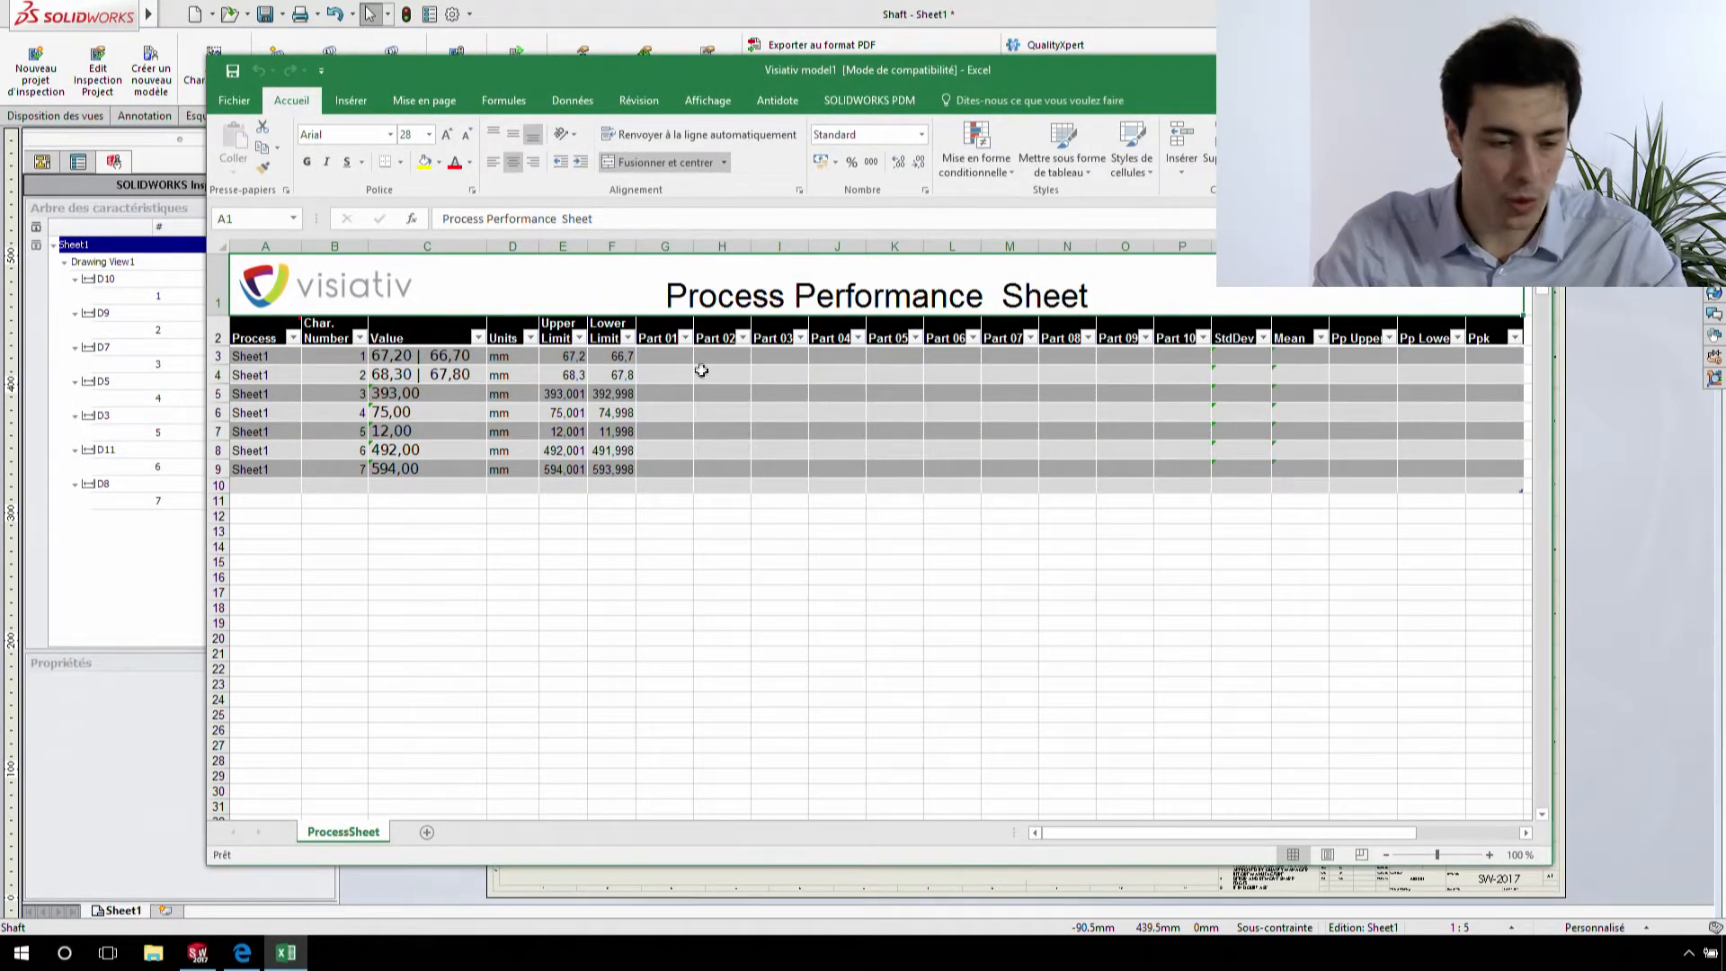
{"action": "left_click", "coordinate": [657, 357]}
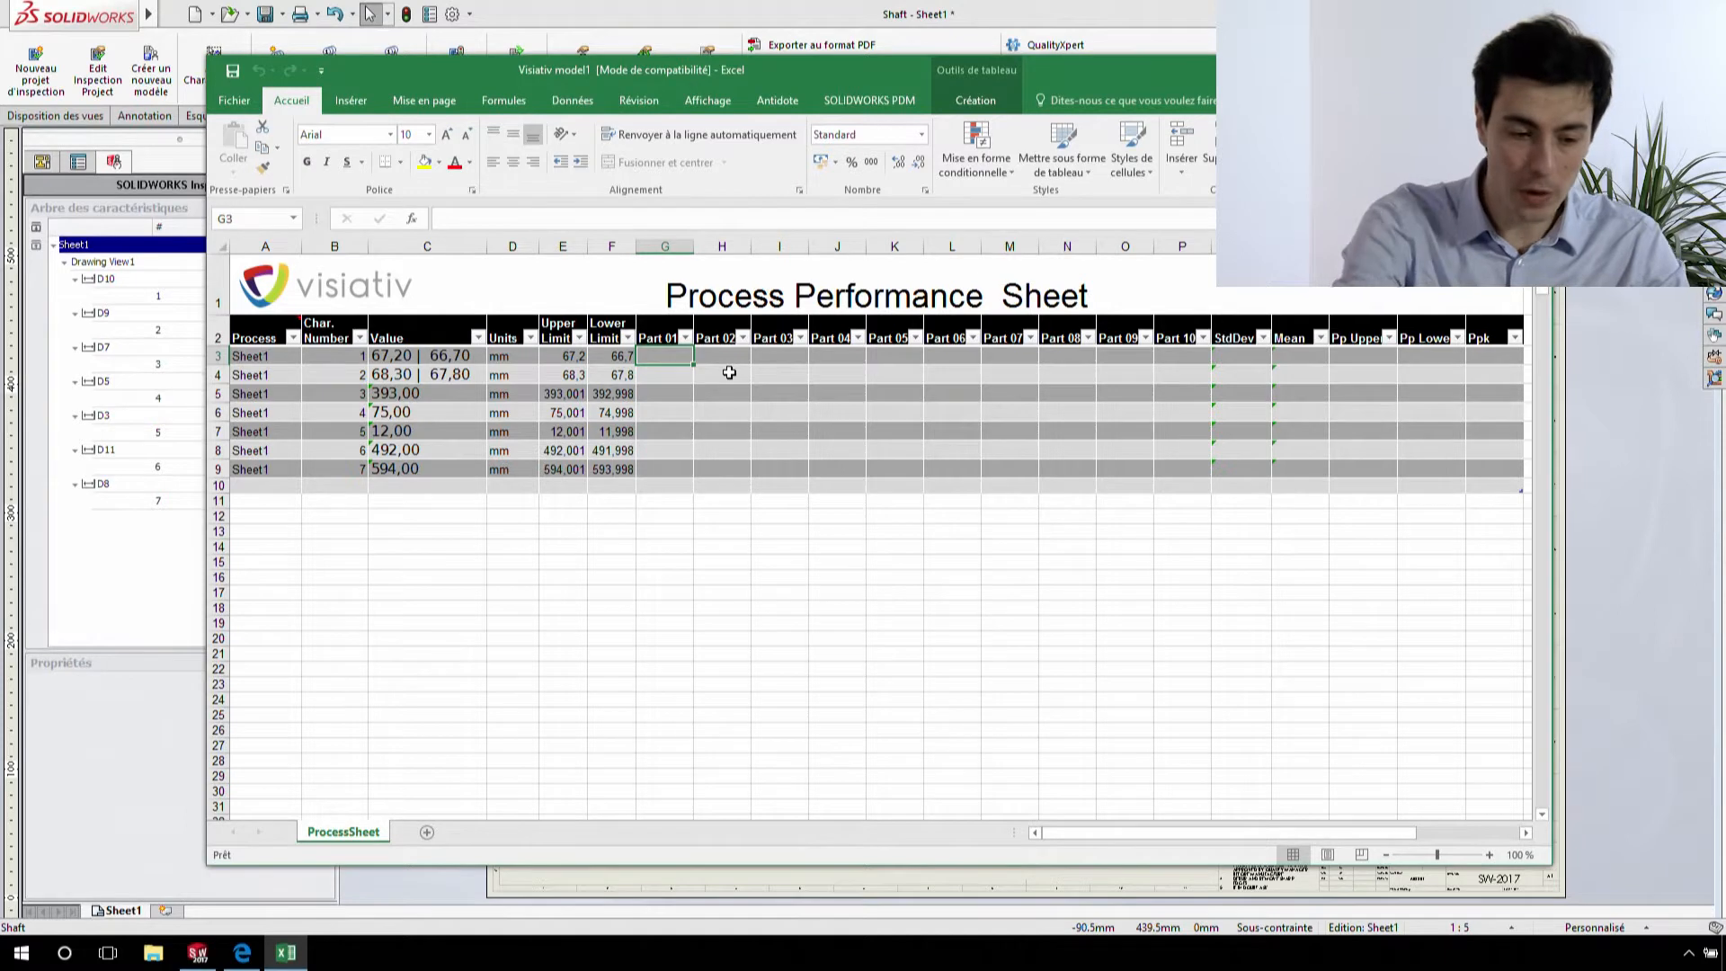
{"action": "type", "text": "67"}
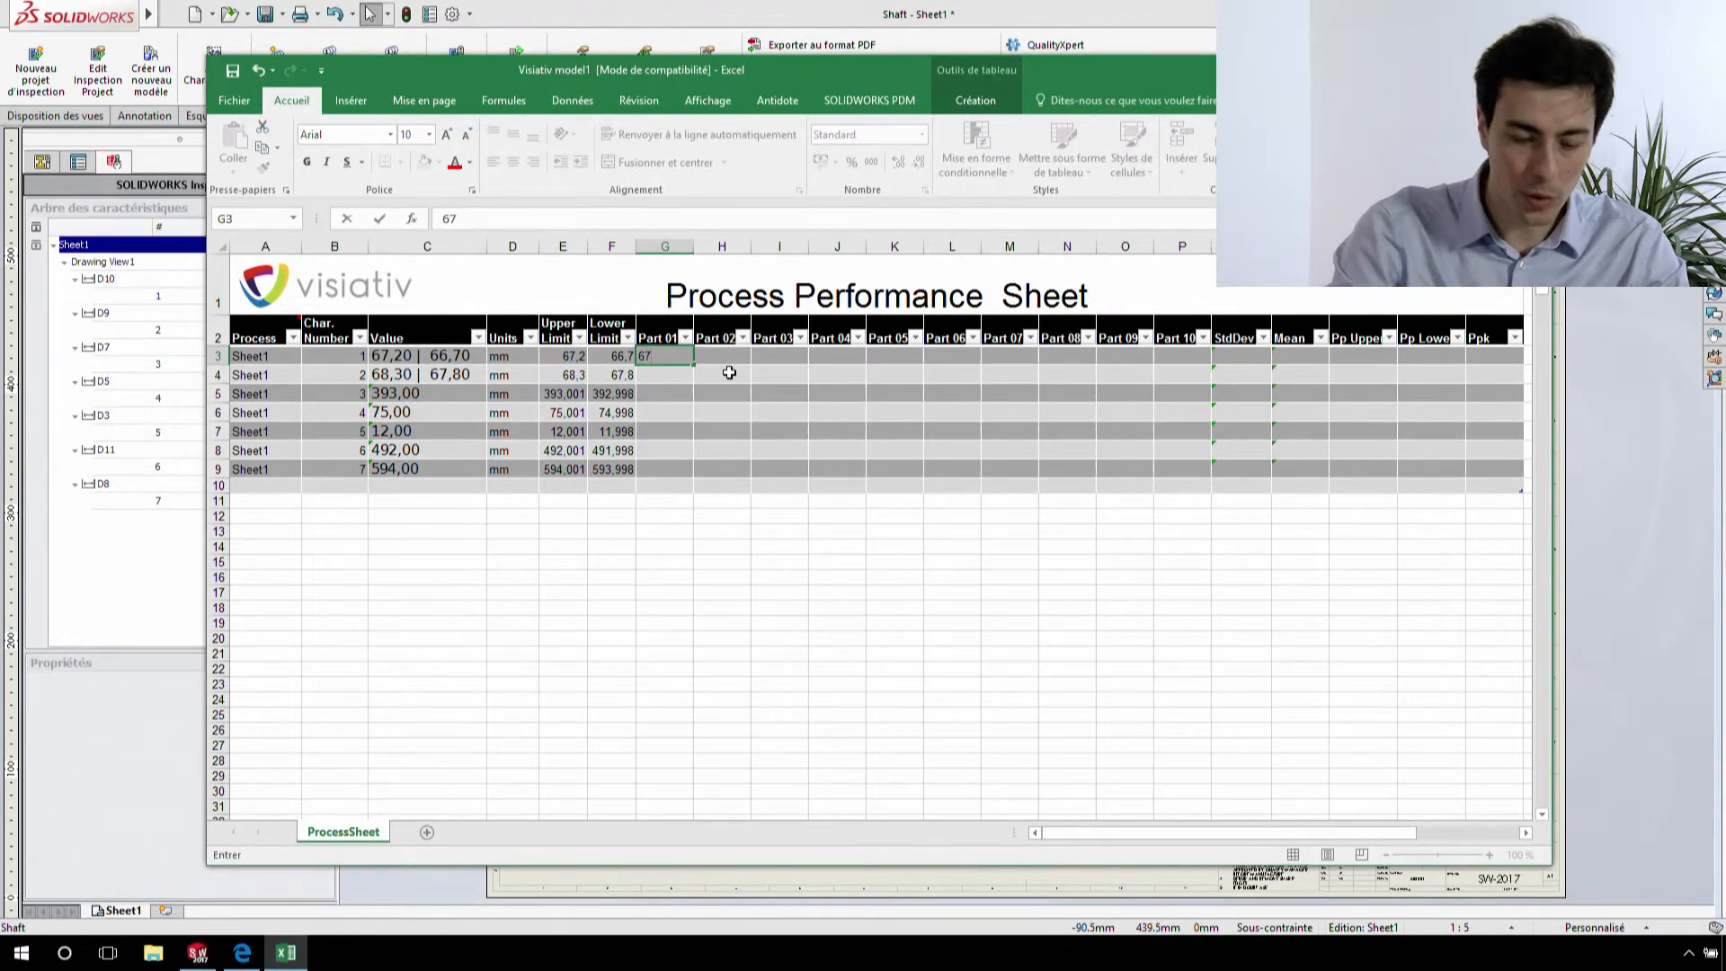
{"action": "type", "text": ",2"}
{"action": "key", "text": "Return"}
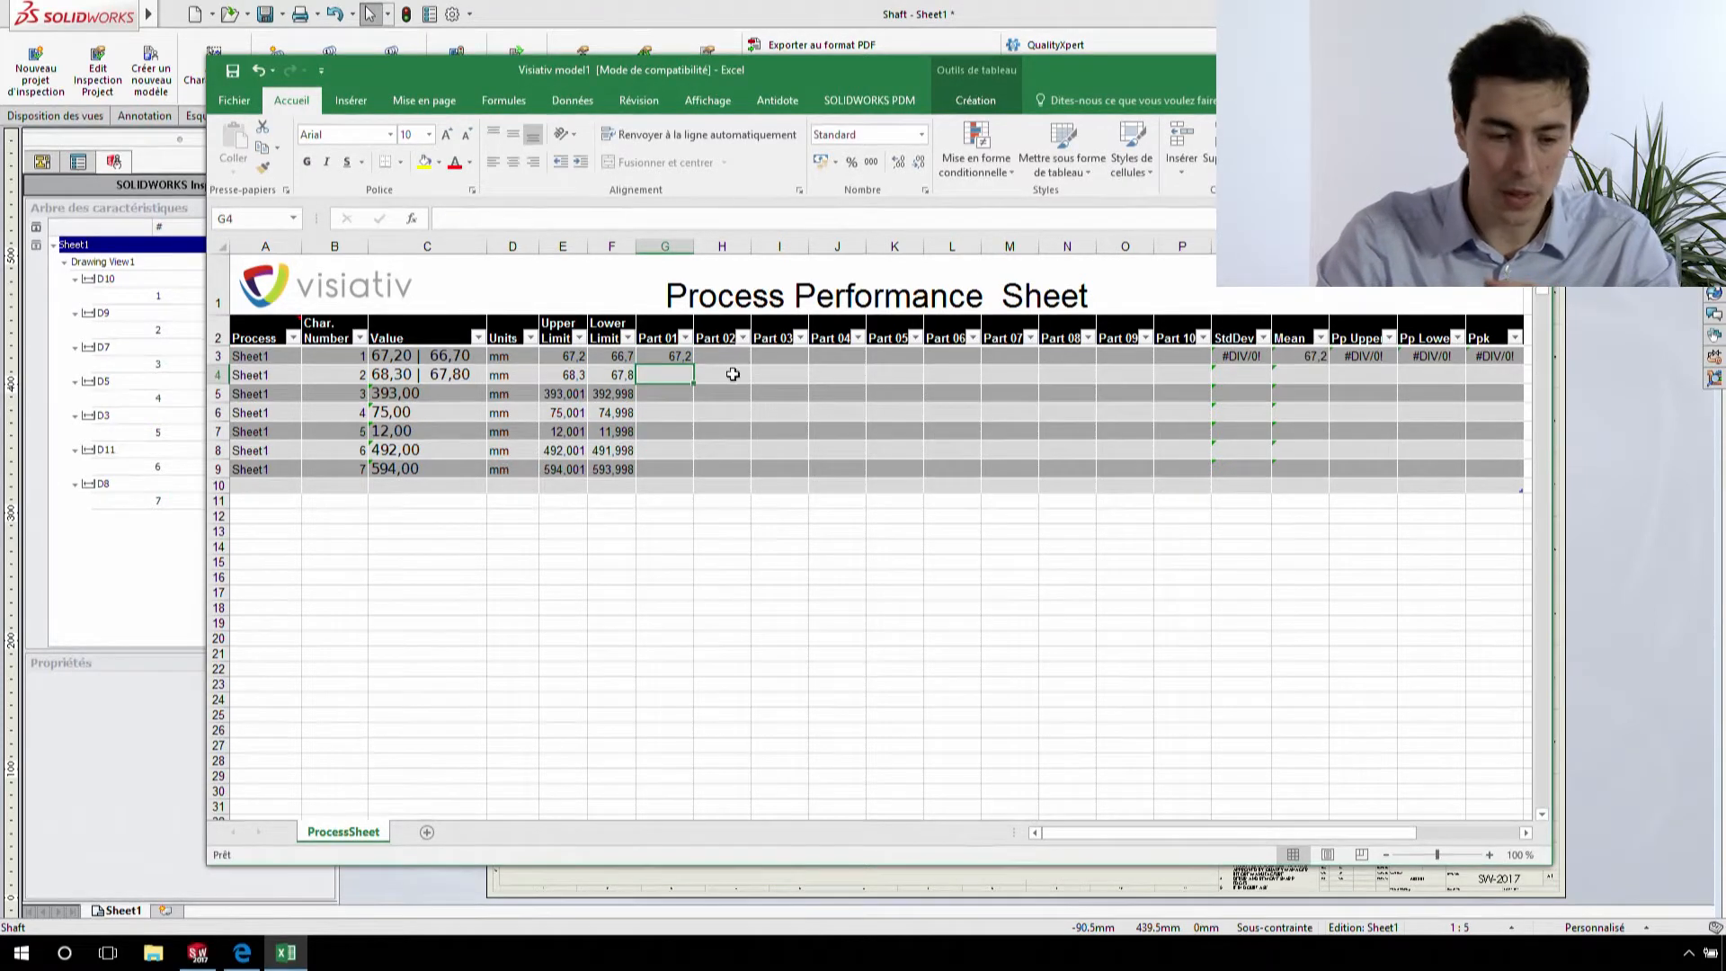
{"action": "left_click", "coordinate": [731, 360]}
{"action": "type", "text": "6"}
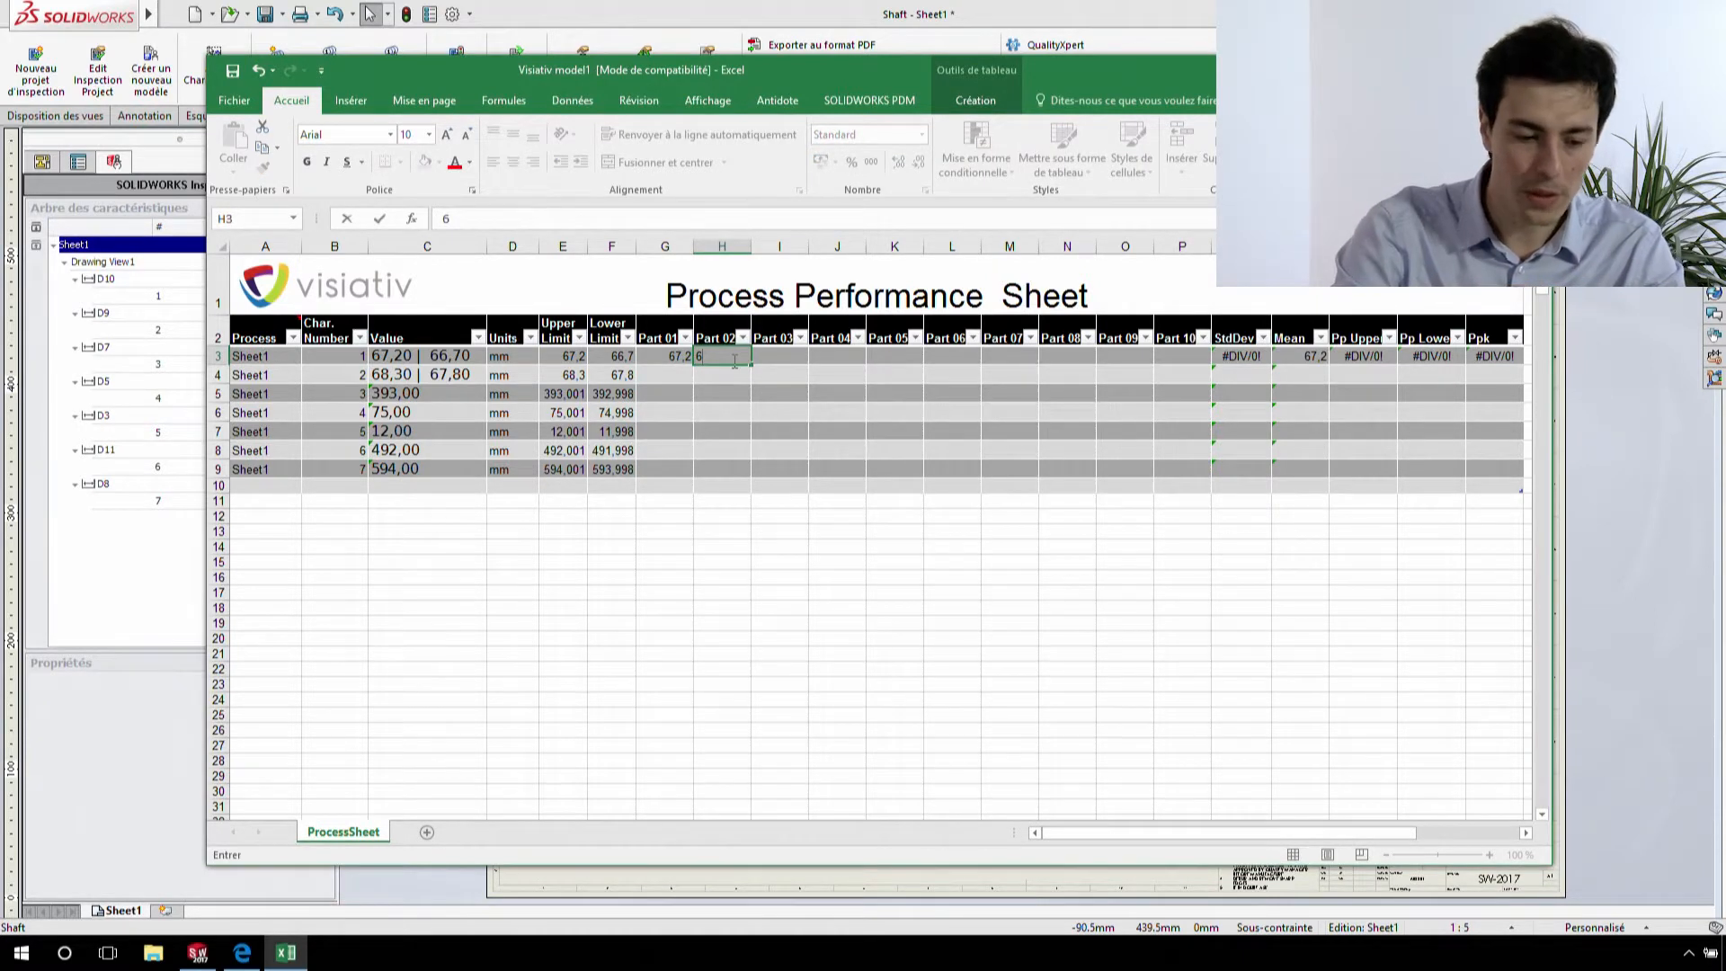
{"action": "type", "text": "7,3"}
{"action": "key", "text": "Return"}
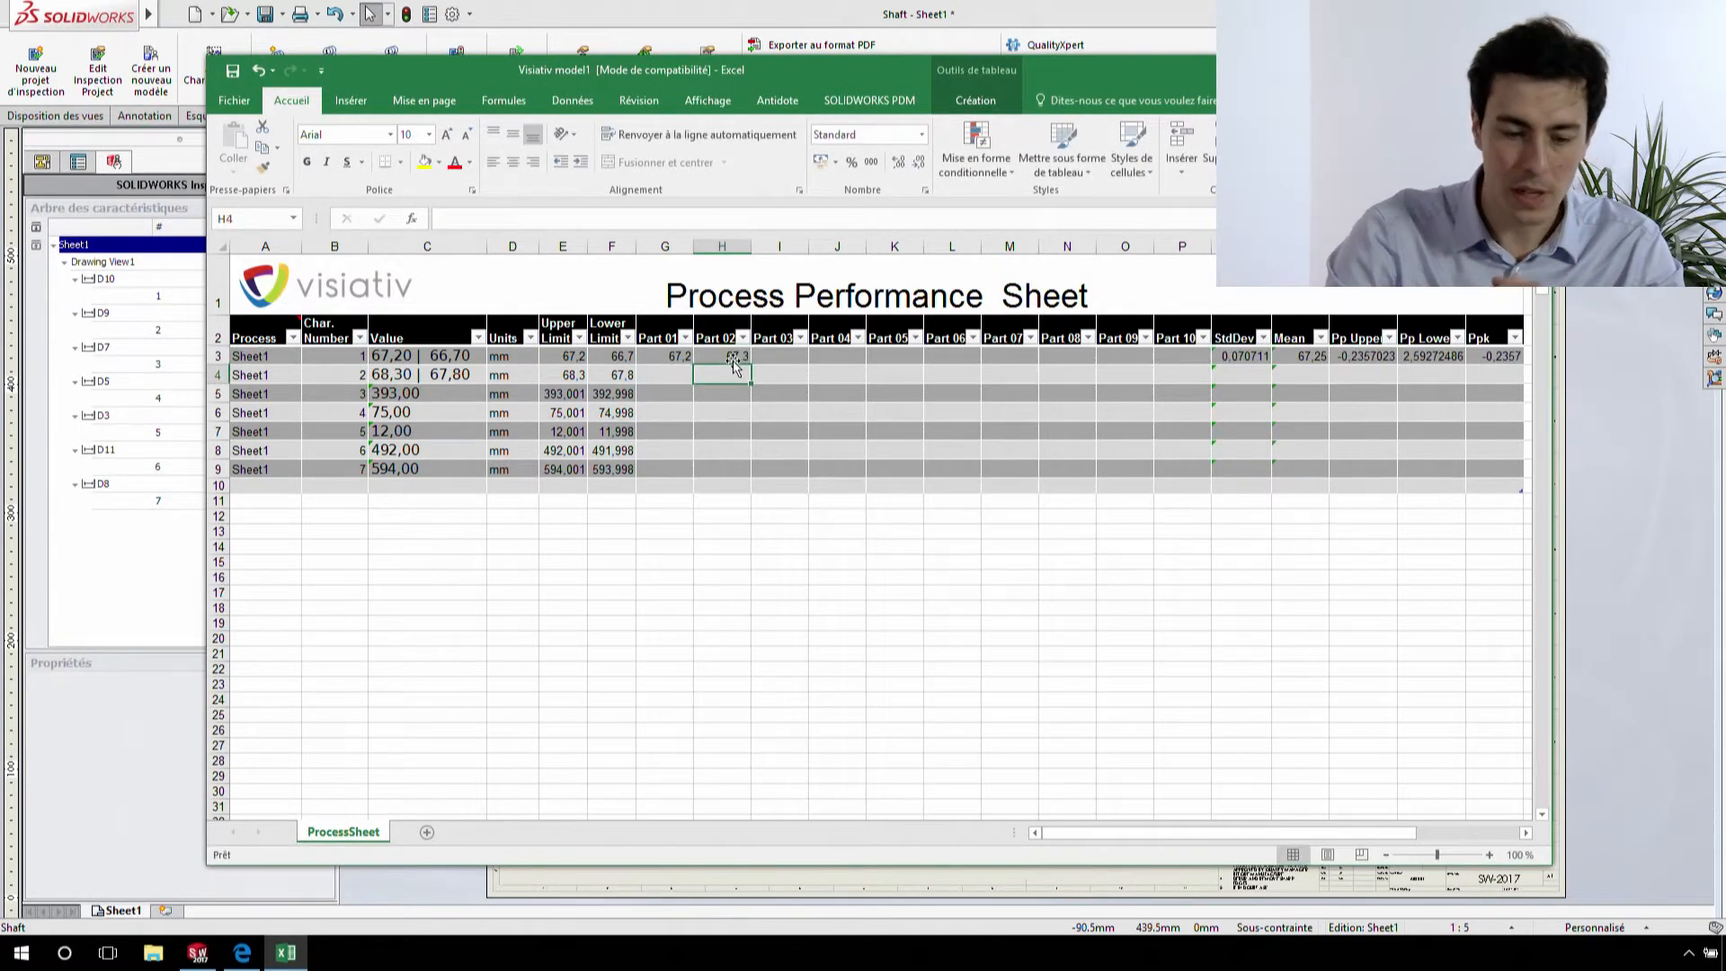